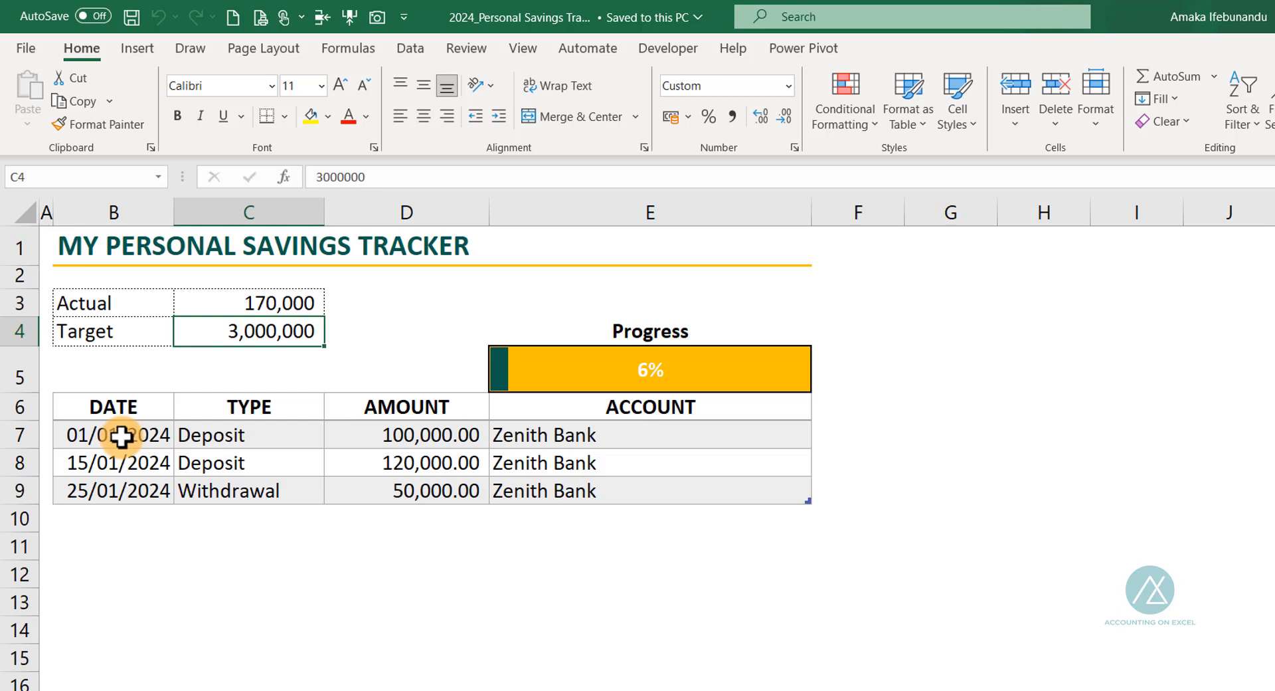
Check which transaction types the first table entry offers, and select that entry's amount.
click(209, 434)
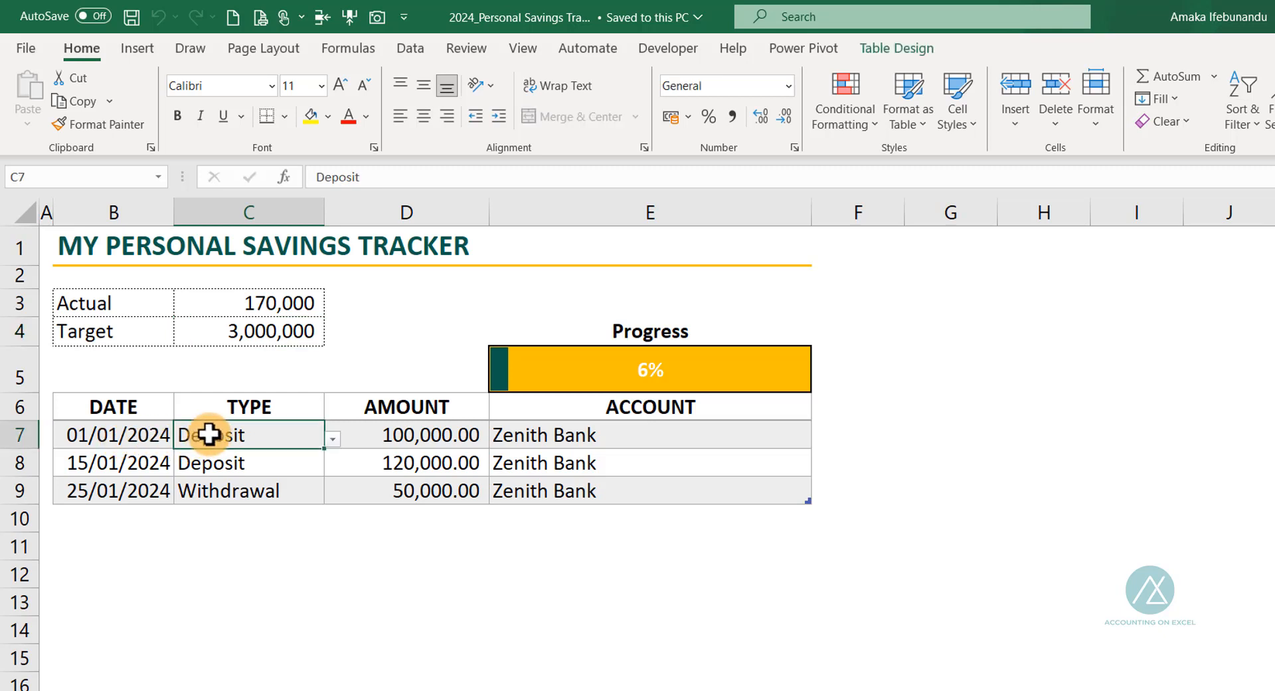
click(333, 441)
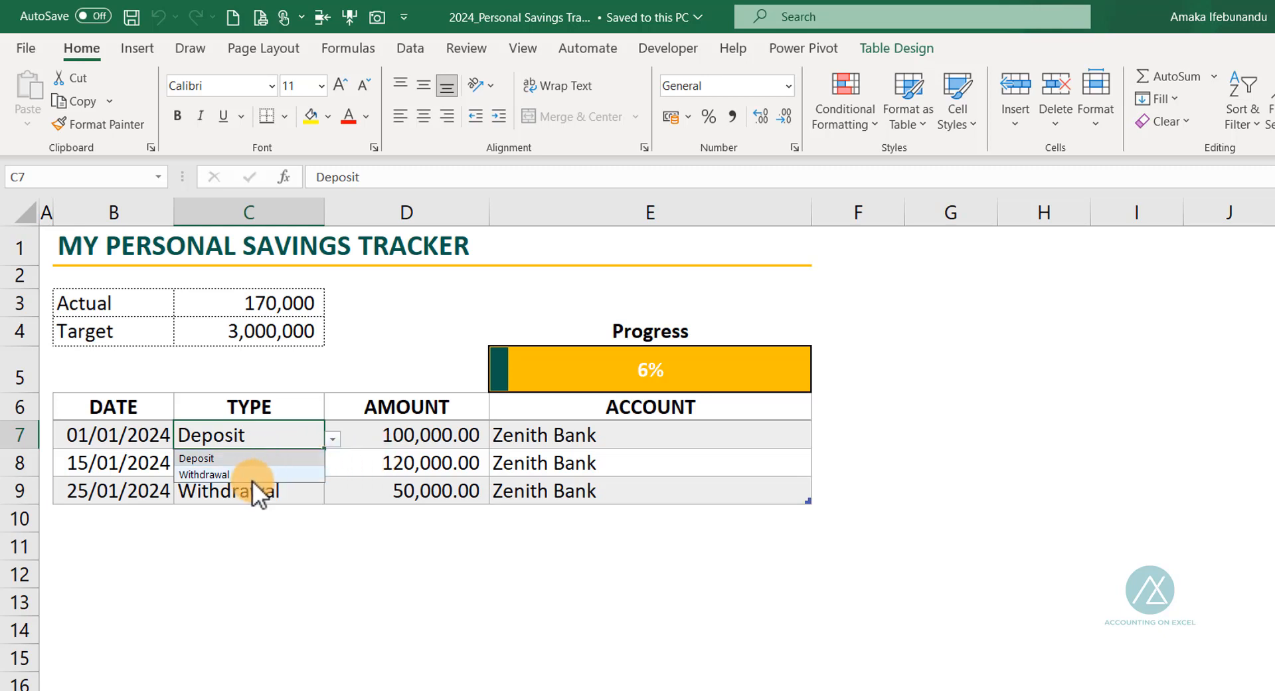
click(385, 432)
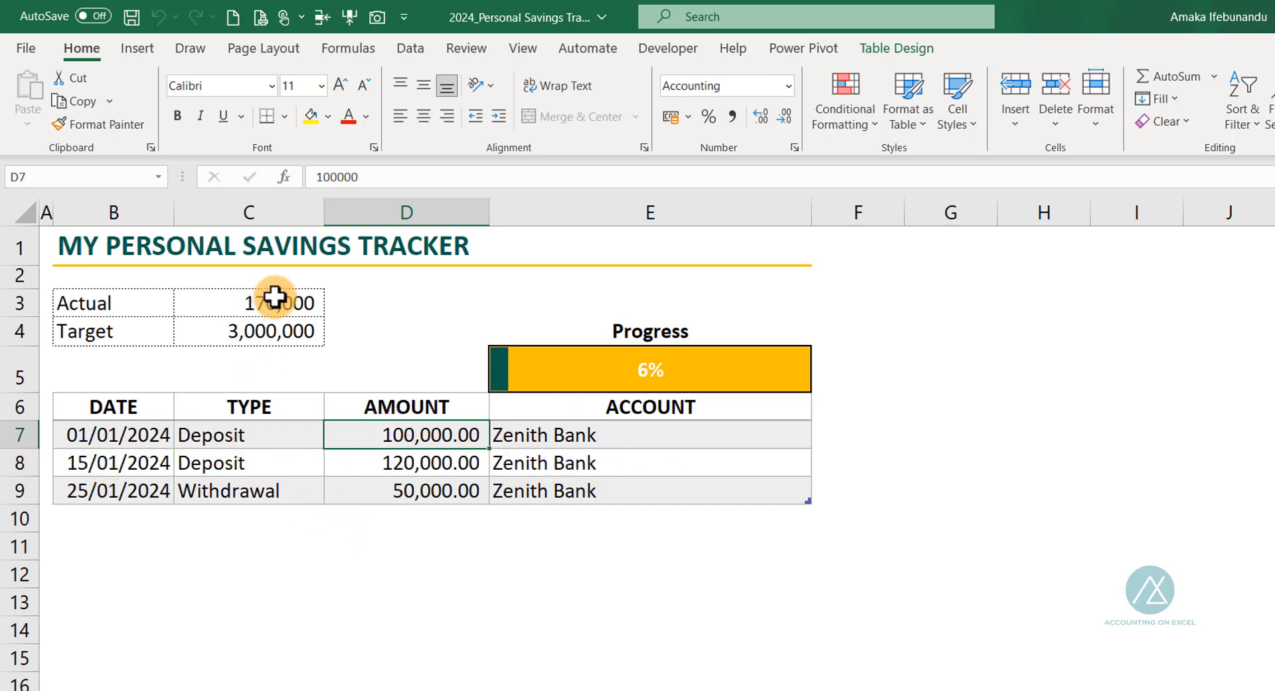
Start a new transaction directly below the last table row with the date 28/01/2024.
click(99, 513)
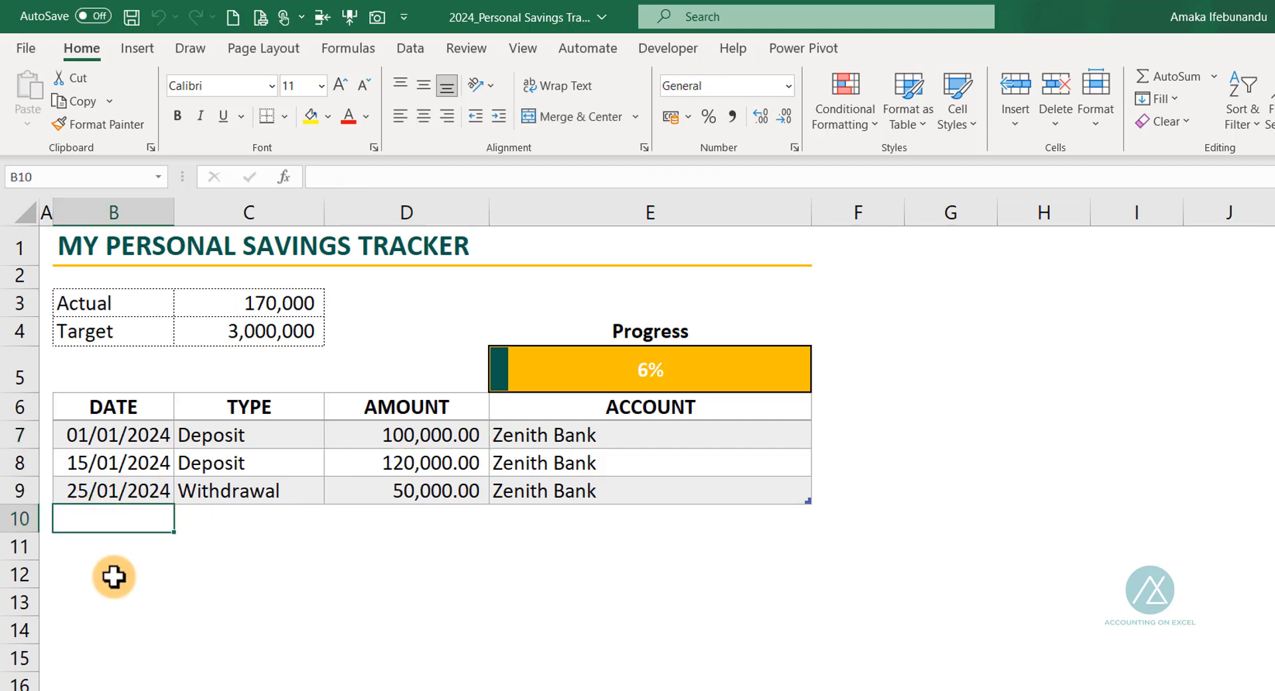
text(@8)
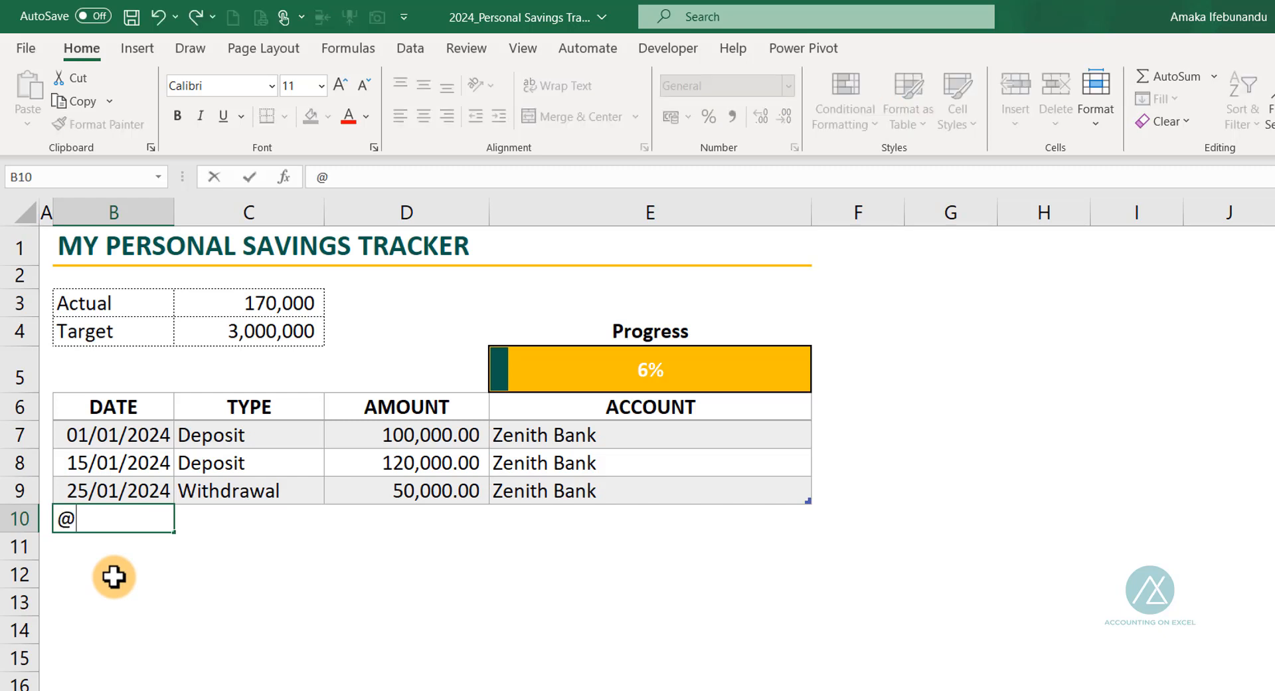
key(BackSpace)
key(BackSpace)
text(28/0)
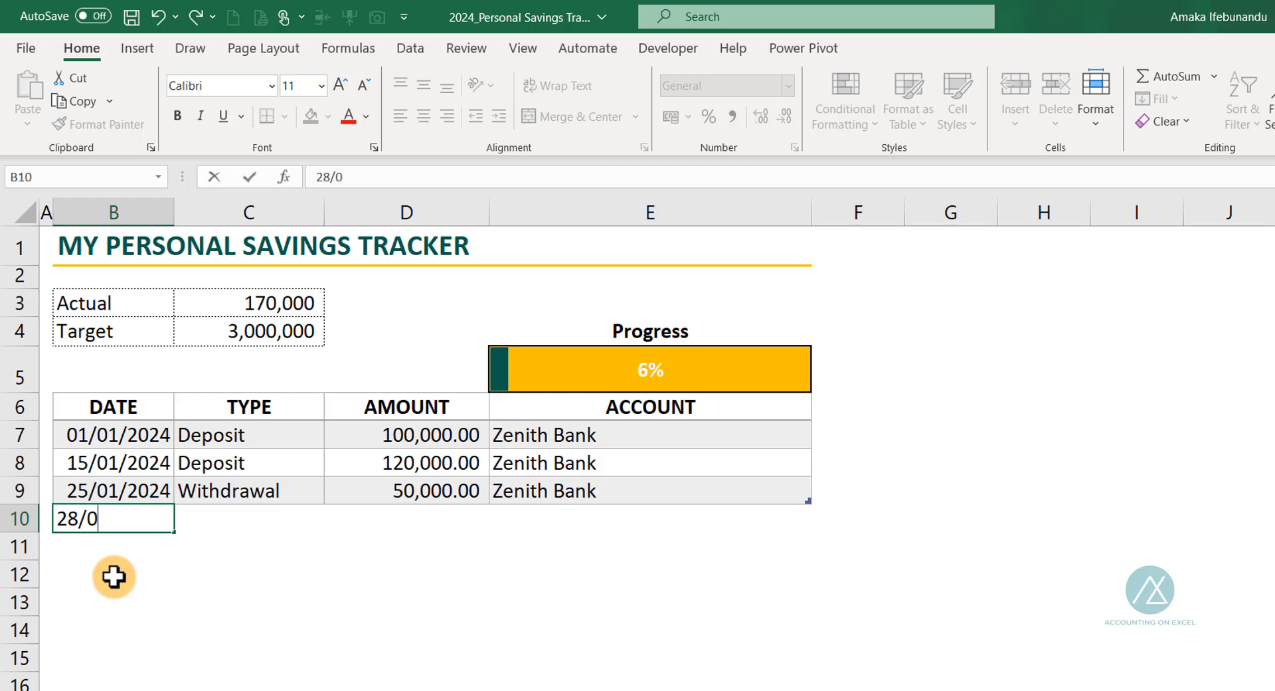
text(1/2024)
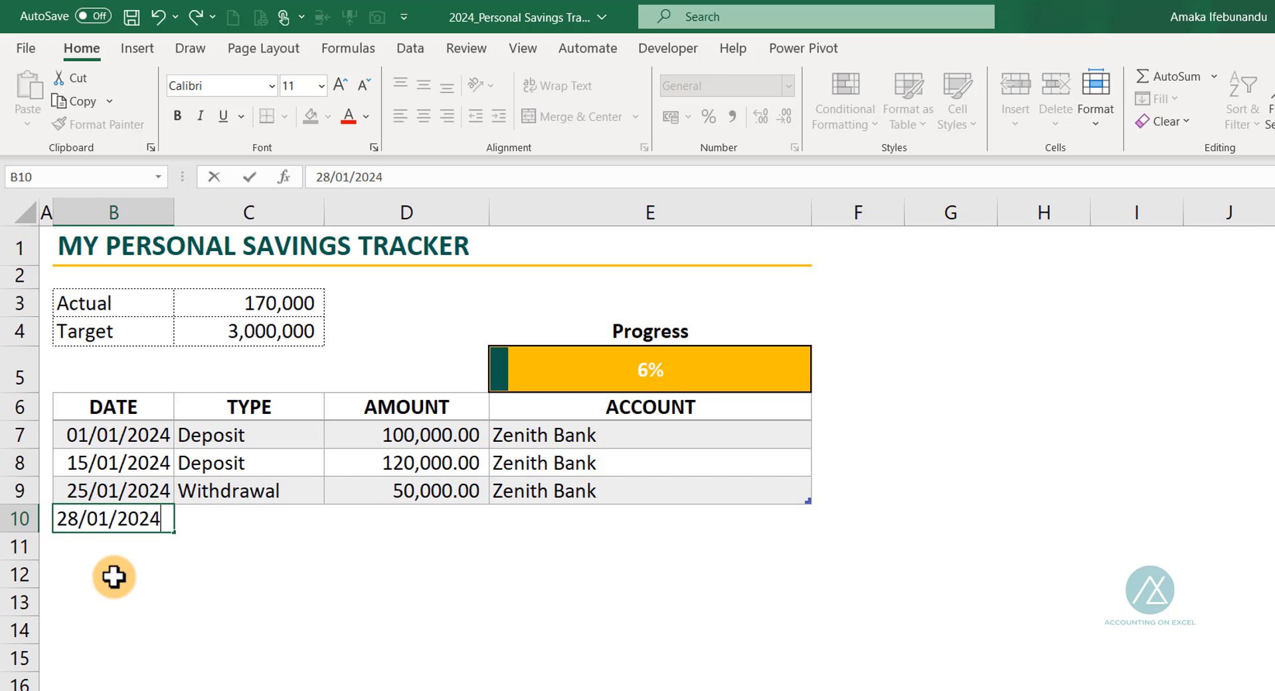
key(Tab)
Set the type of the 28/01/2024 transaction to Deposit.
text(sa)
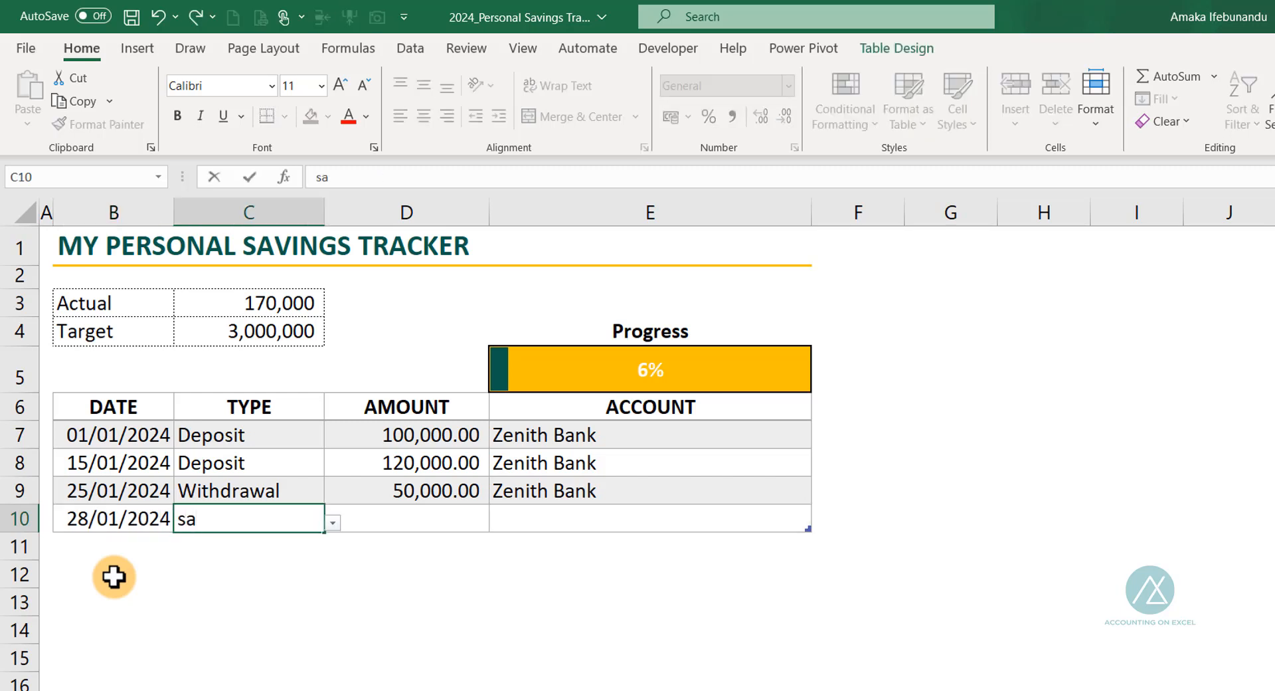
key(BackSpace)
key(BackSpace)
key(alt+Down)
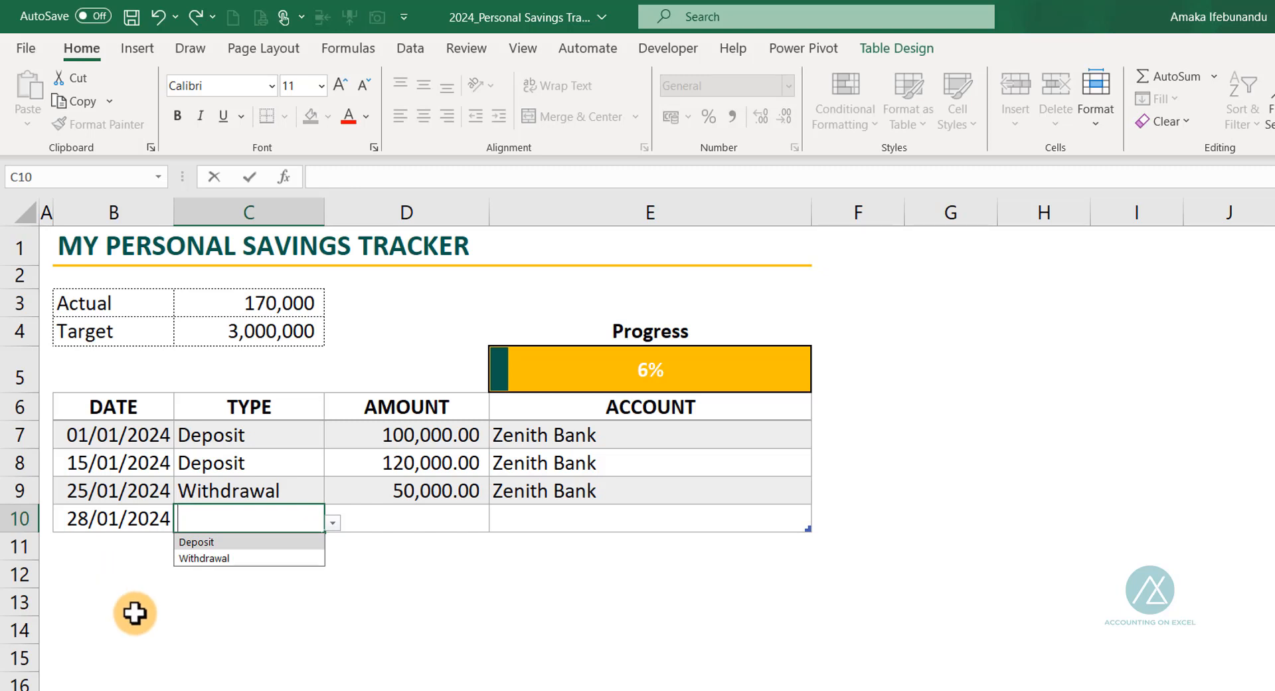
click(221, 543)
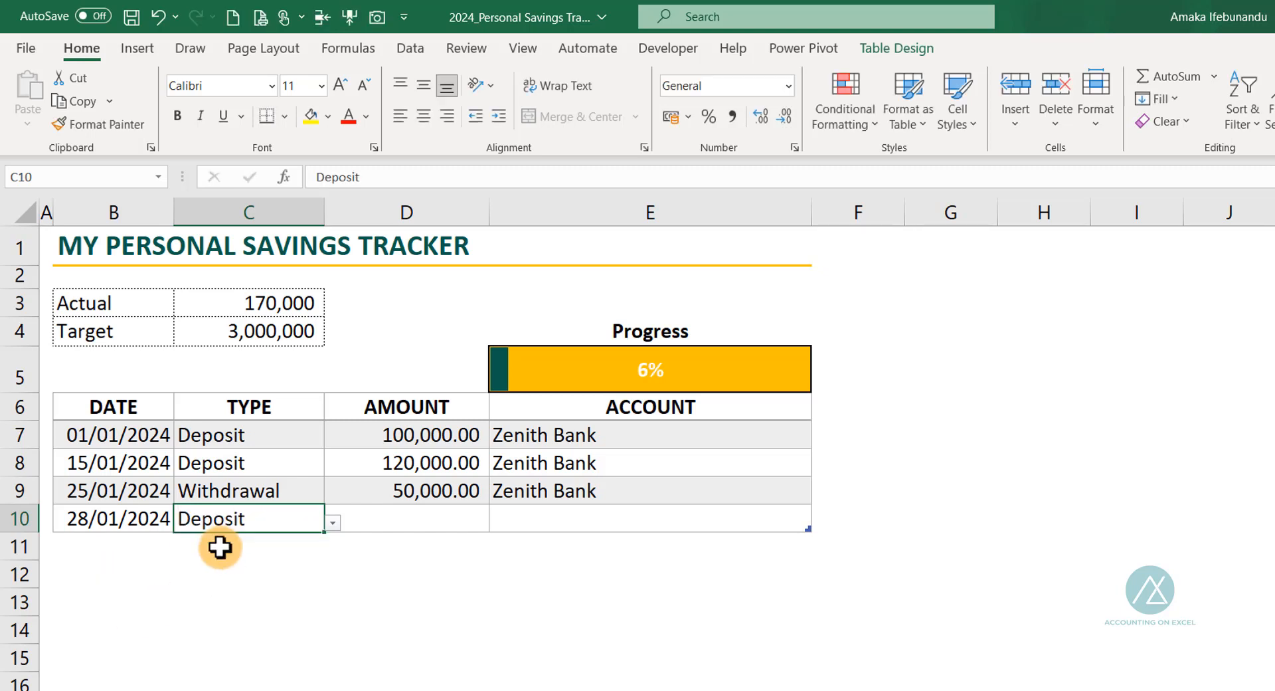
Complete the 28/01/2024 deposit with amount 350000 and account Zenith Bank, and check the Actual savings formula.
click(398, 513)
text(3)
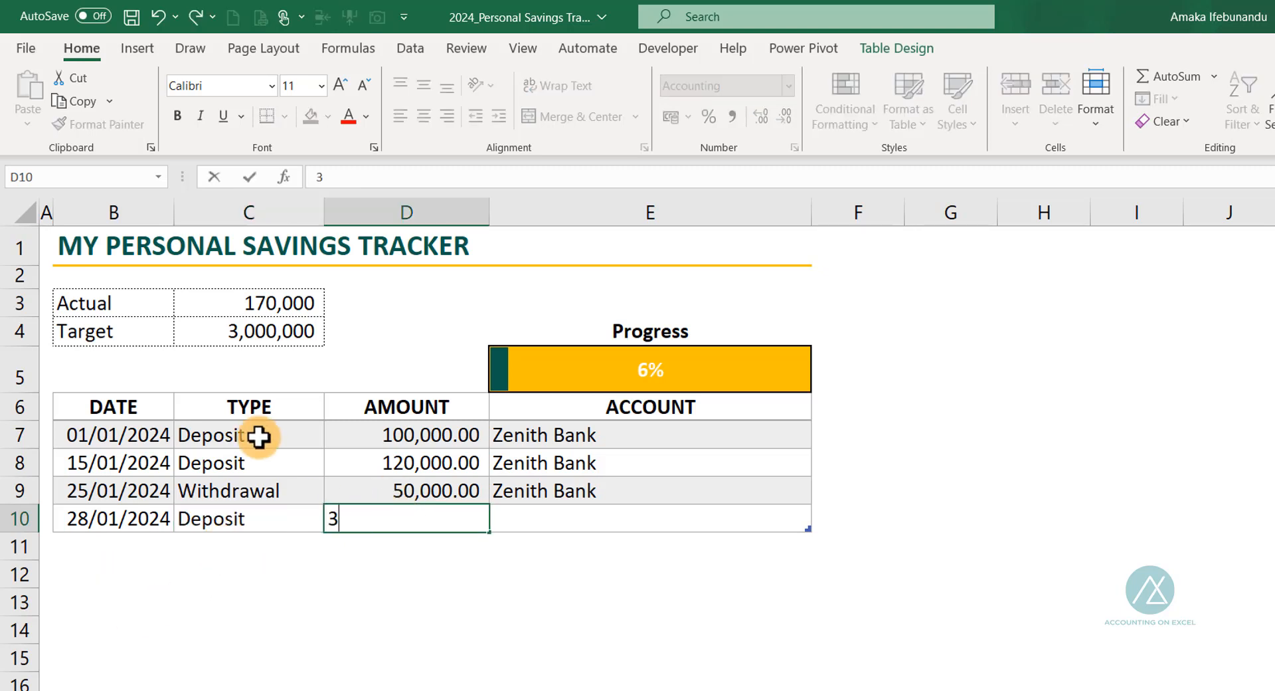
text(50000)
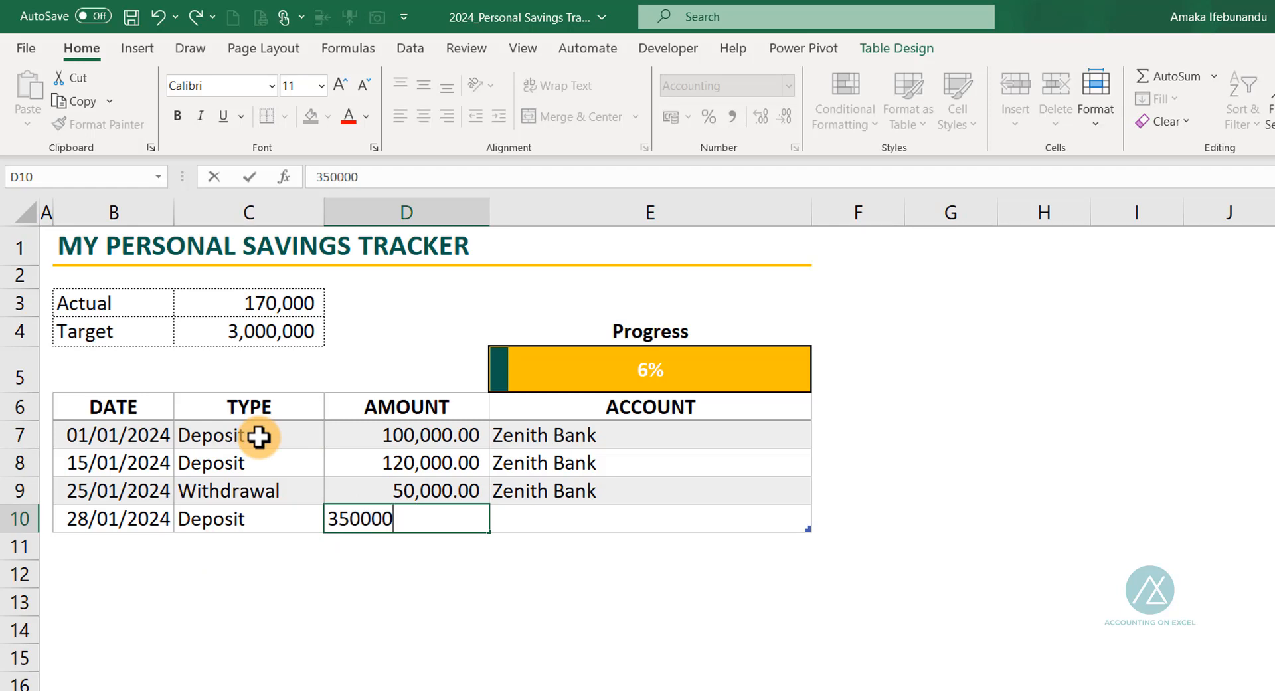
key(Tab)
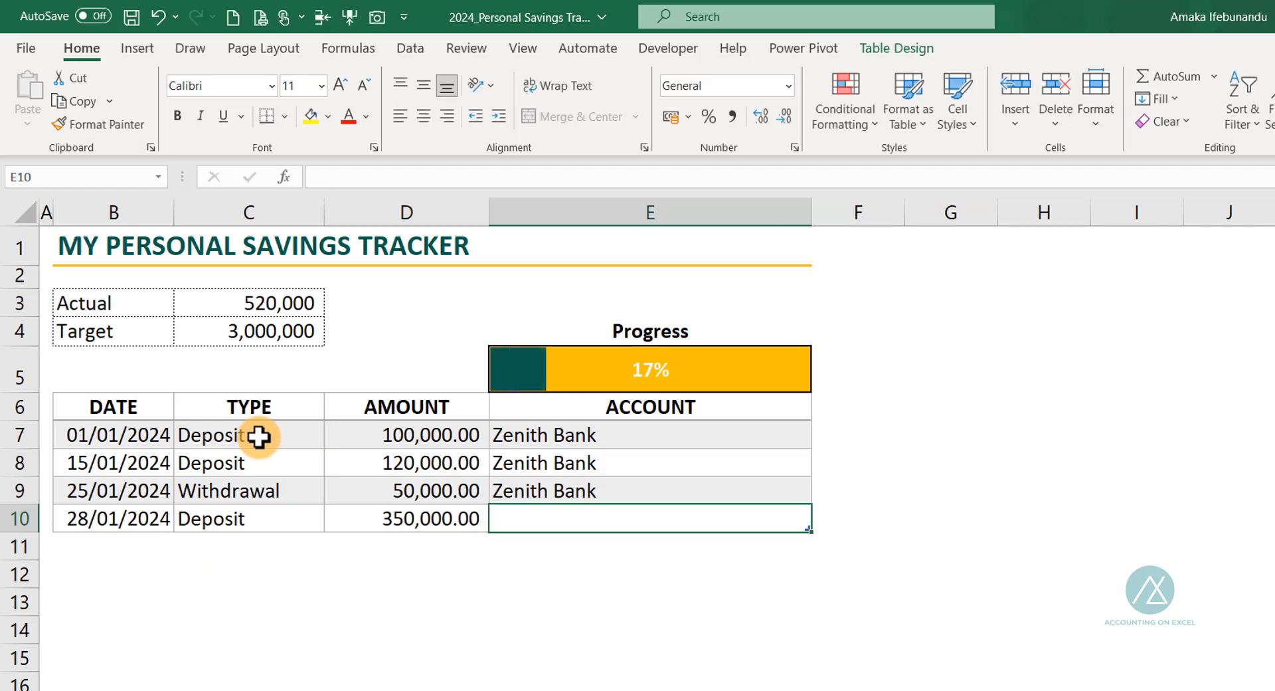
text(Zenith Bank)
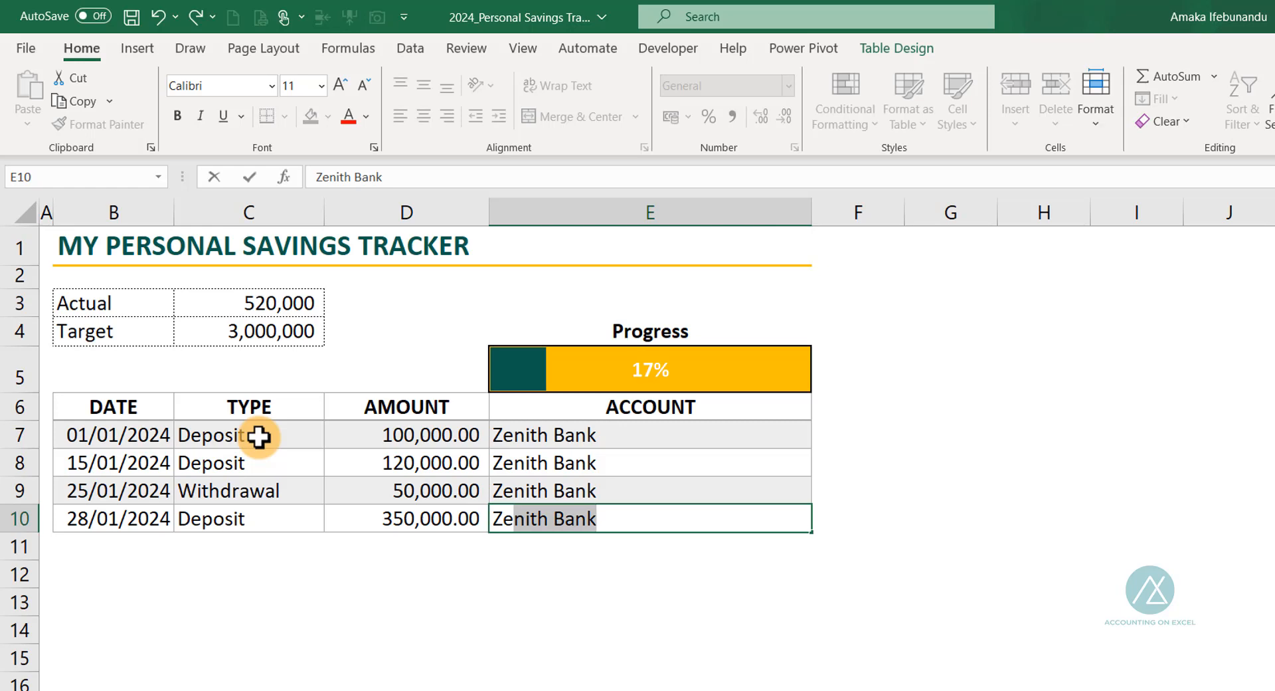
key(Return)
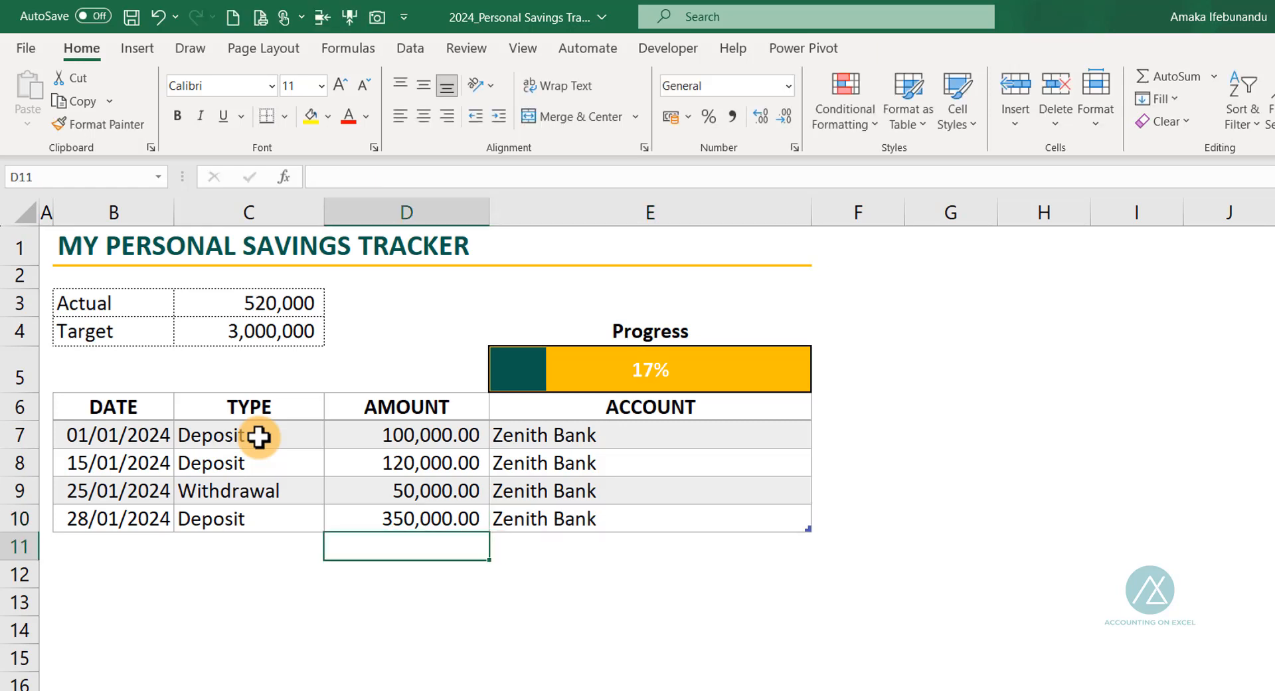
click(253, 305)
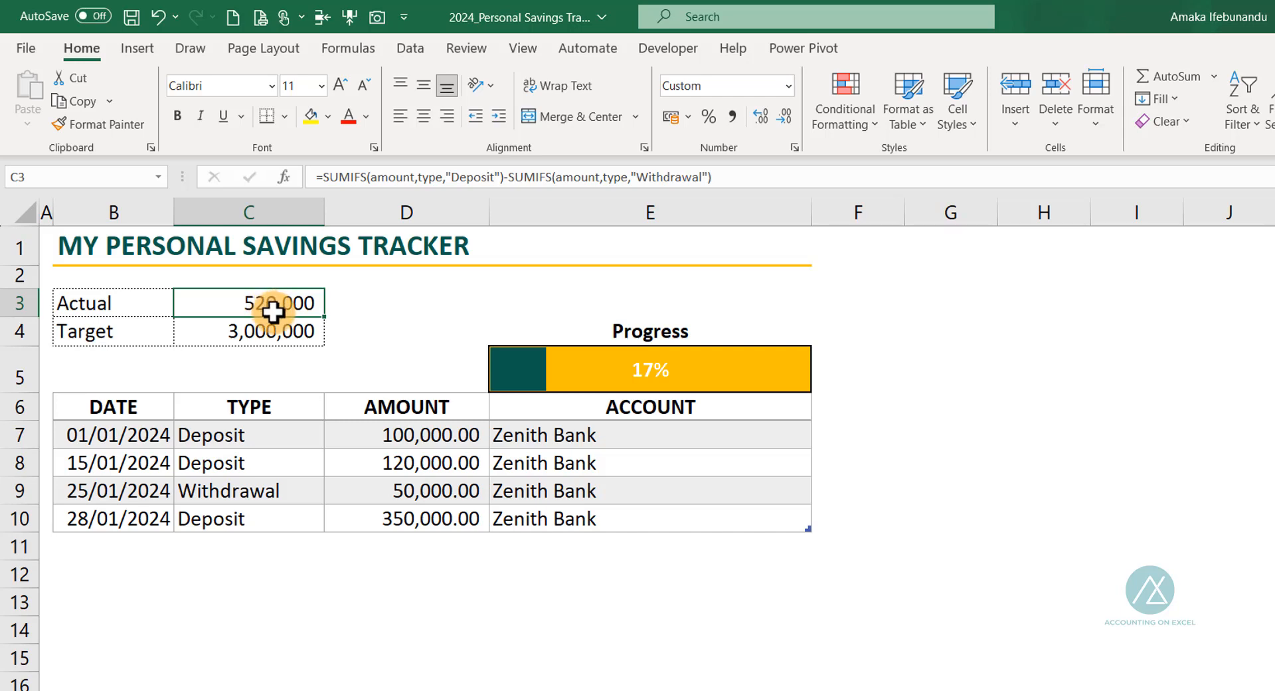
Add a transaction below the last entry with date 30/01/2024 and type Withdrawal.
click(87, 551)
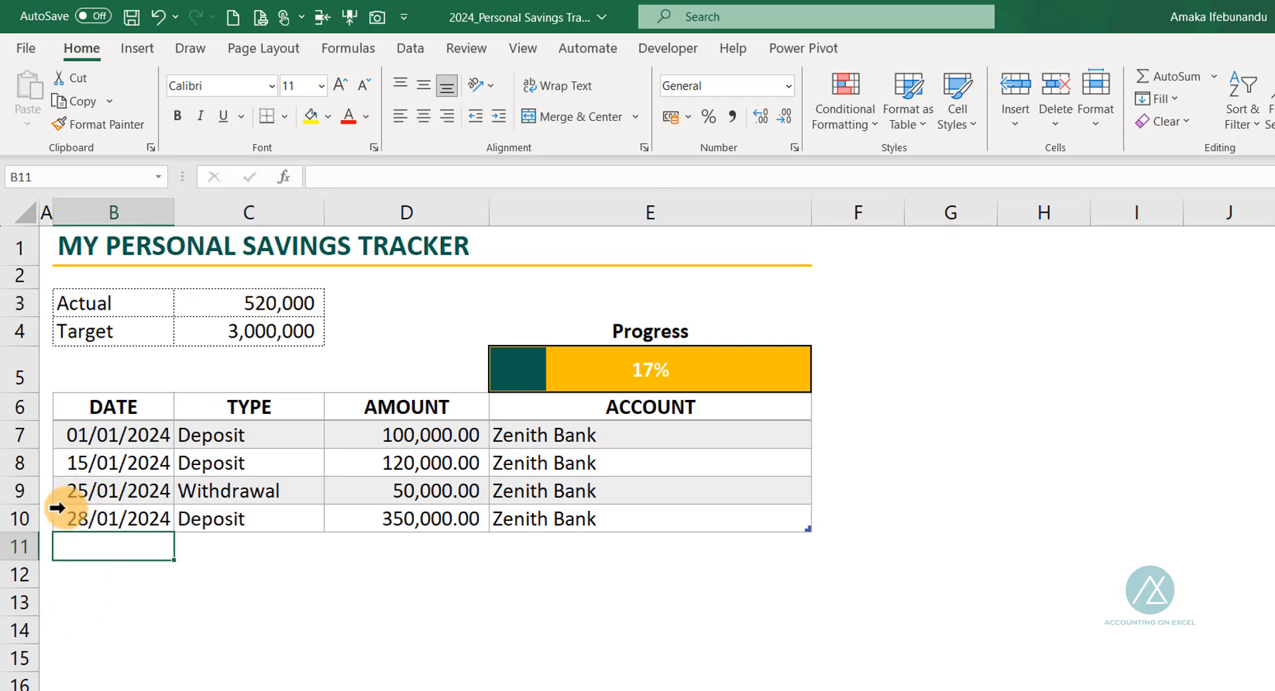
text(30/0)
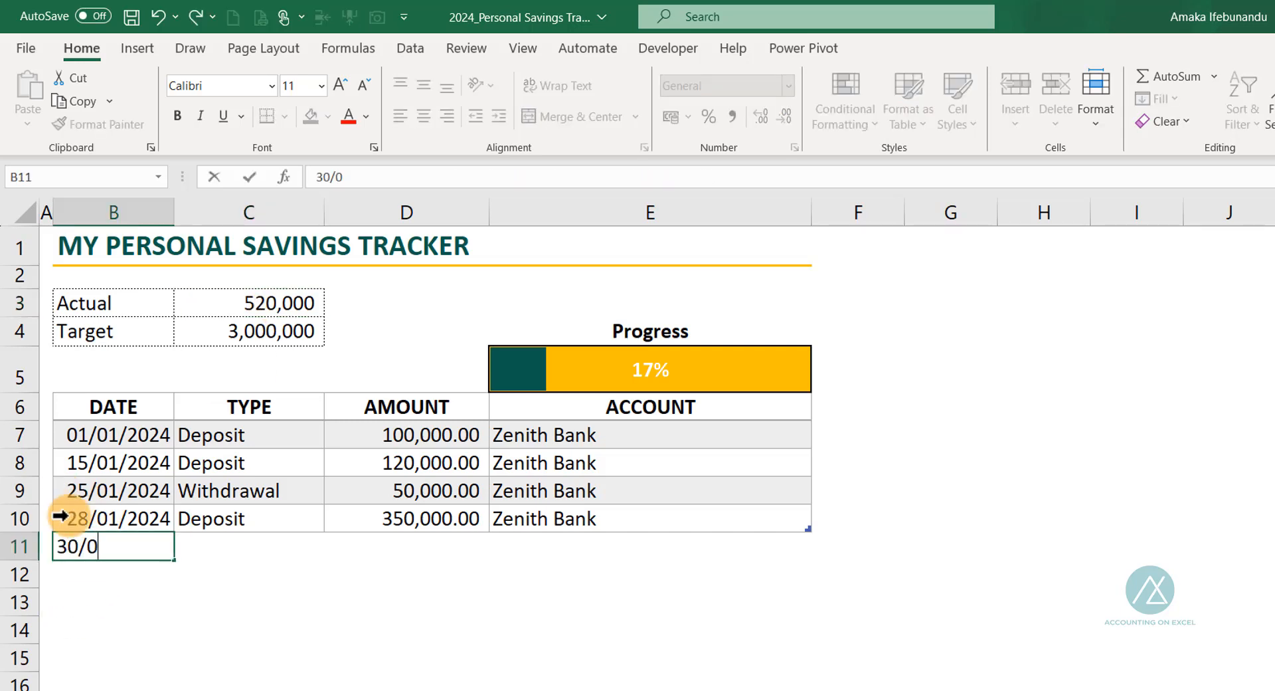
text(1/2024)
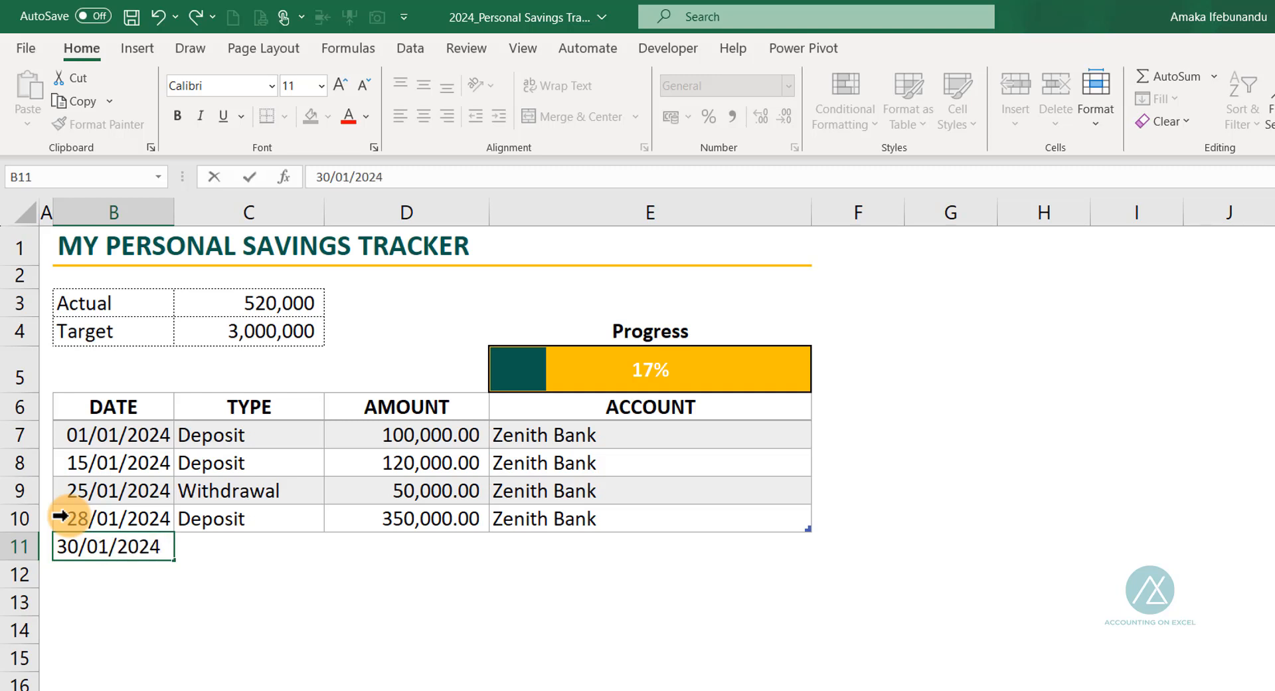
key(Tab)
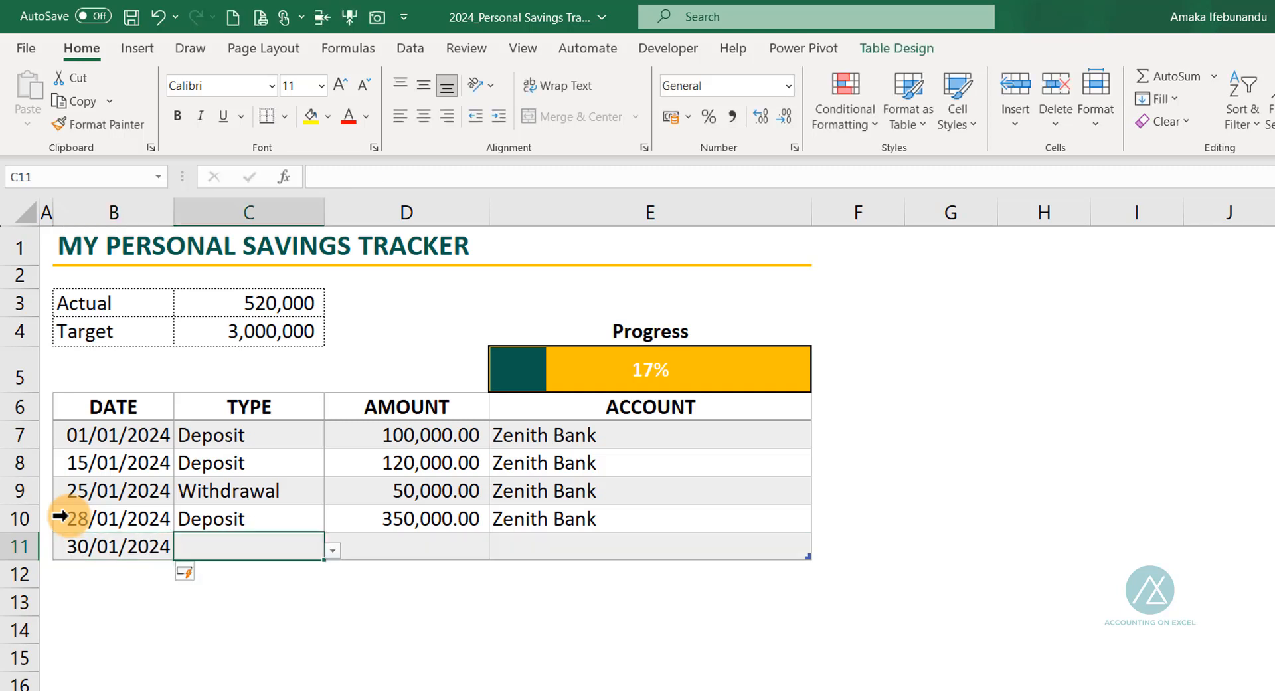
text(w)
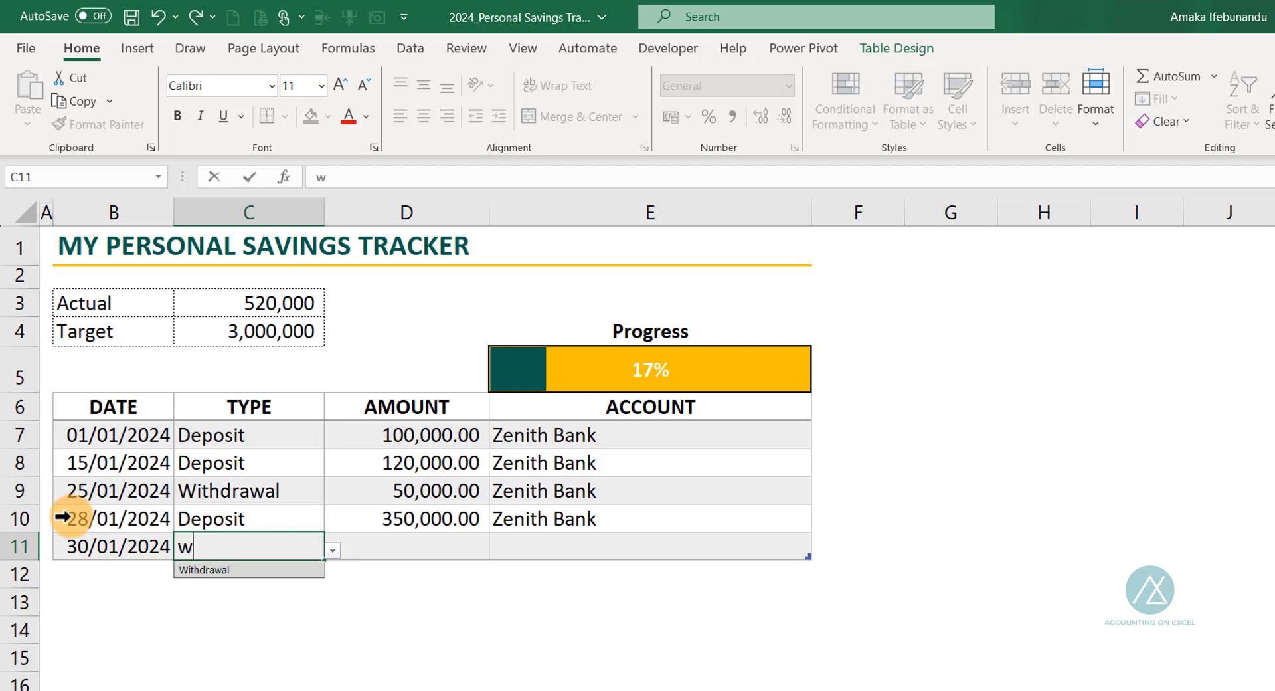
click(221, 571)
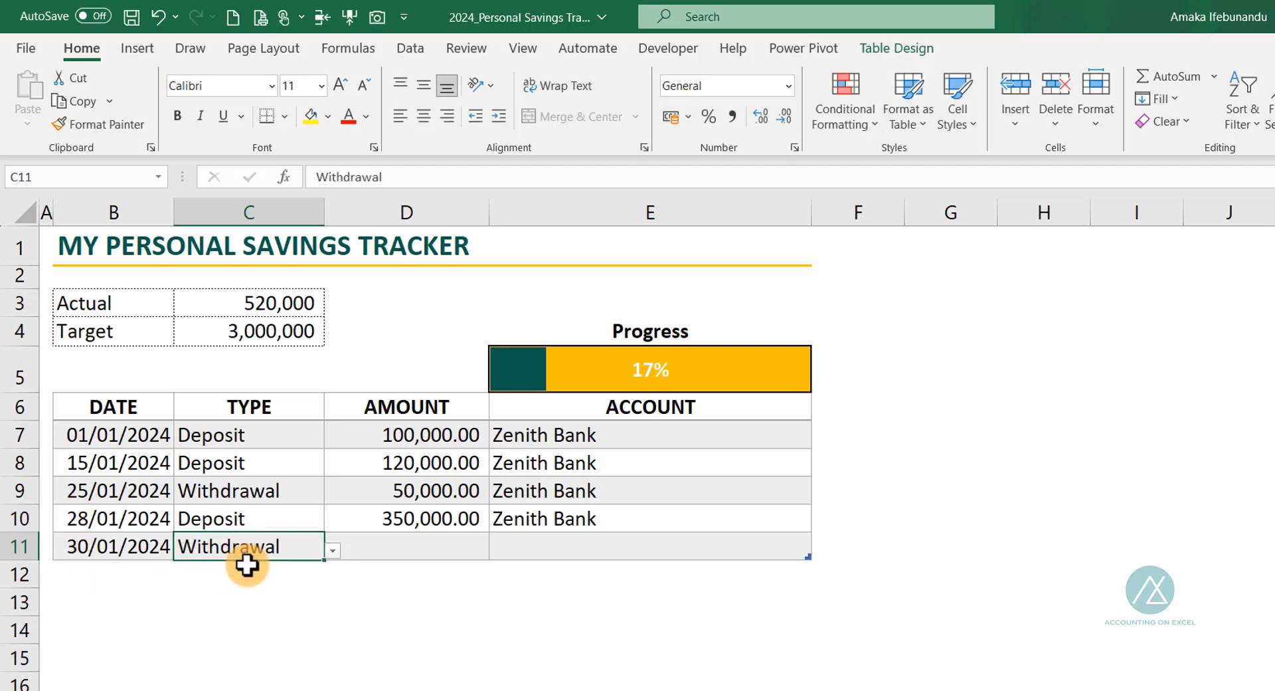
Complete the 30/01/2024 withdrawal with amount 70000 and account Zenith Bank, and check the Actual and Progress formulas.
click(452, 539)
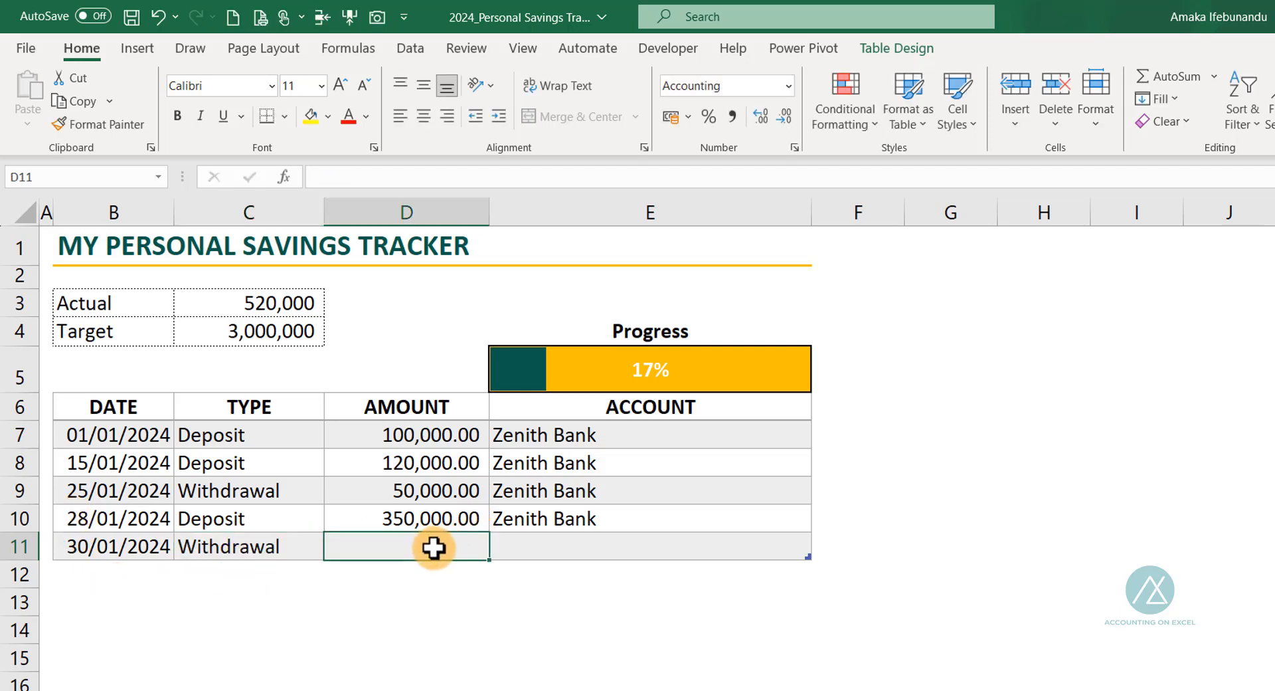
text(70000)
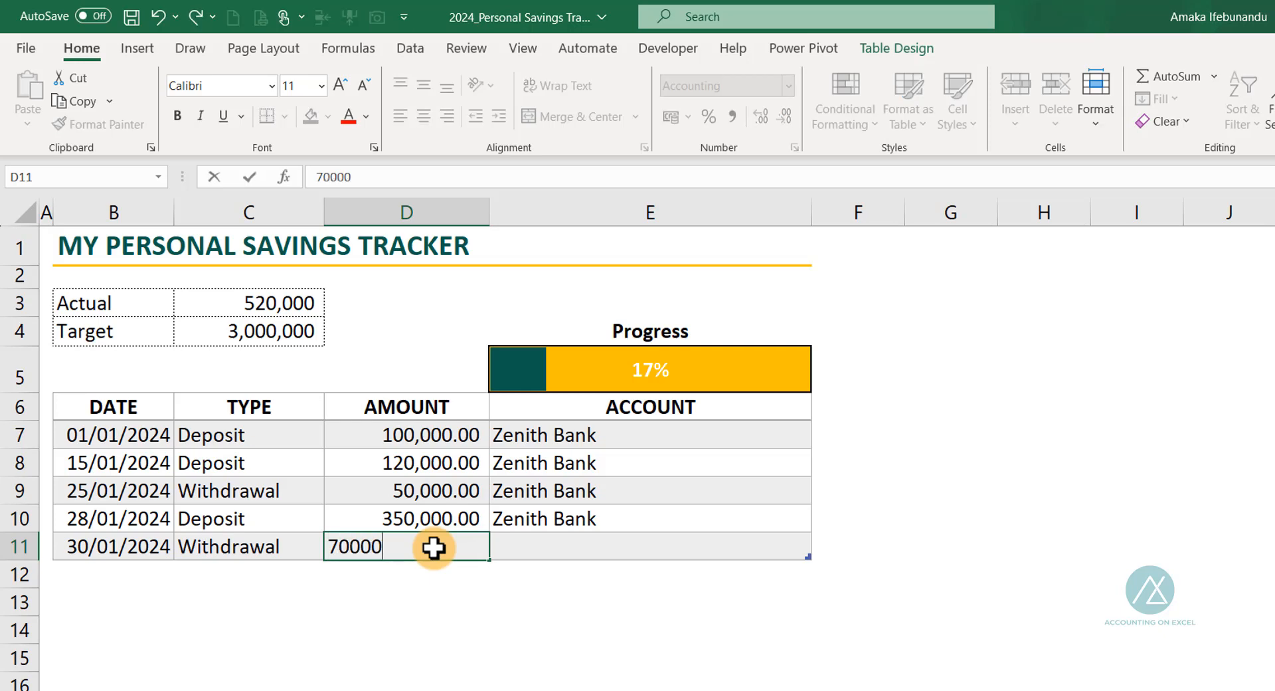
key(Tab)
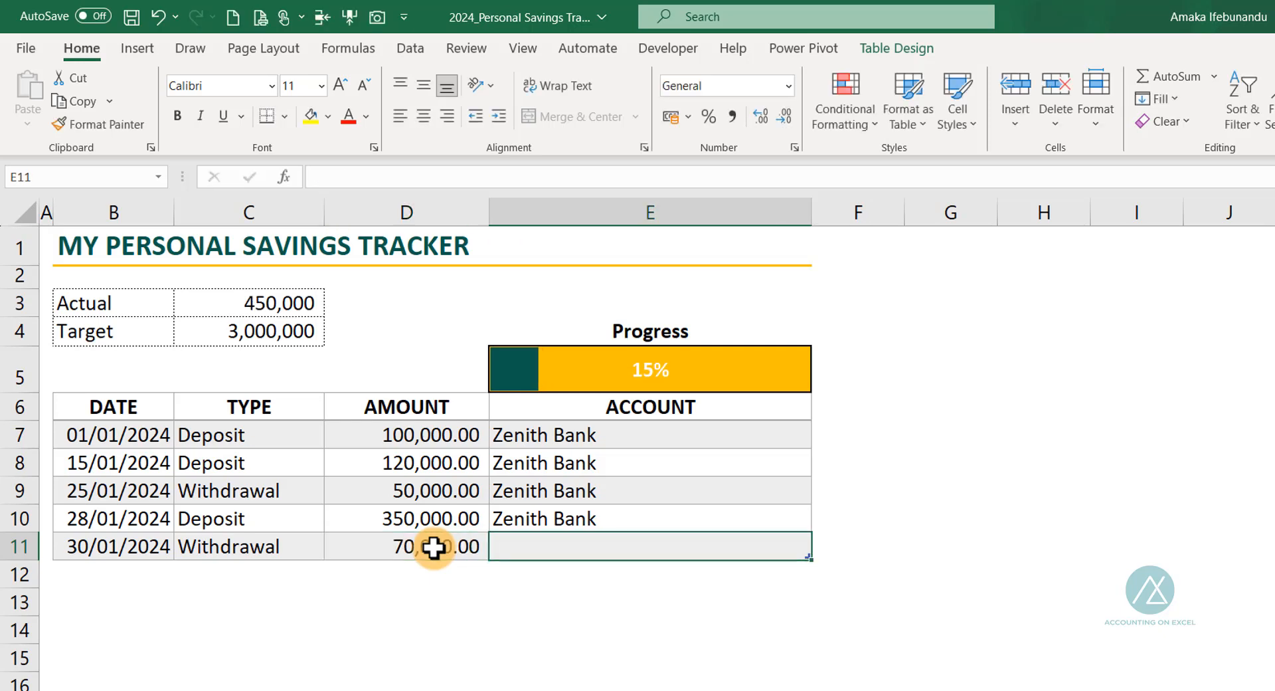
text(z)
key(Return)
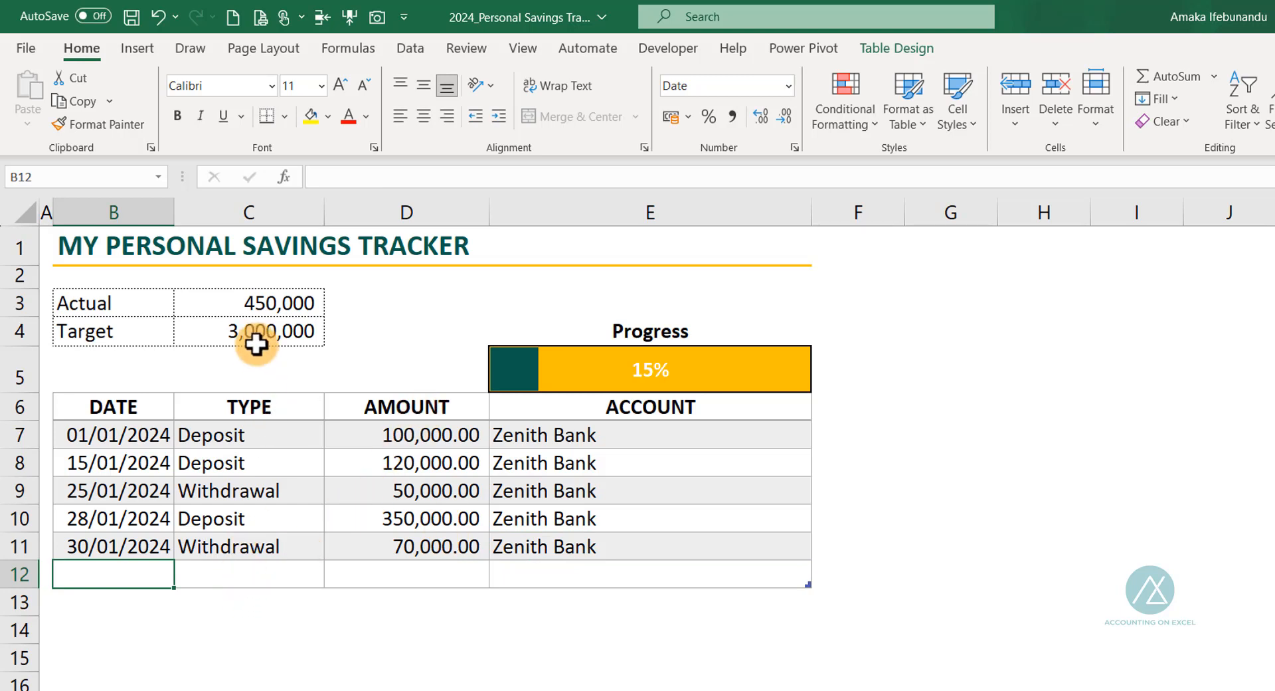
click(243, 304)
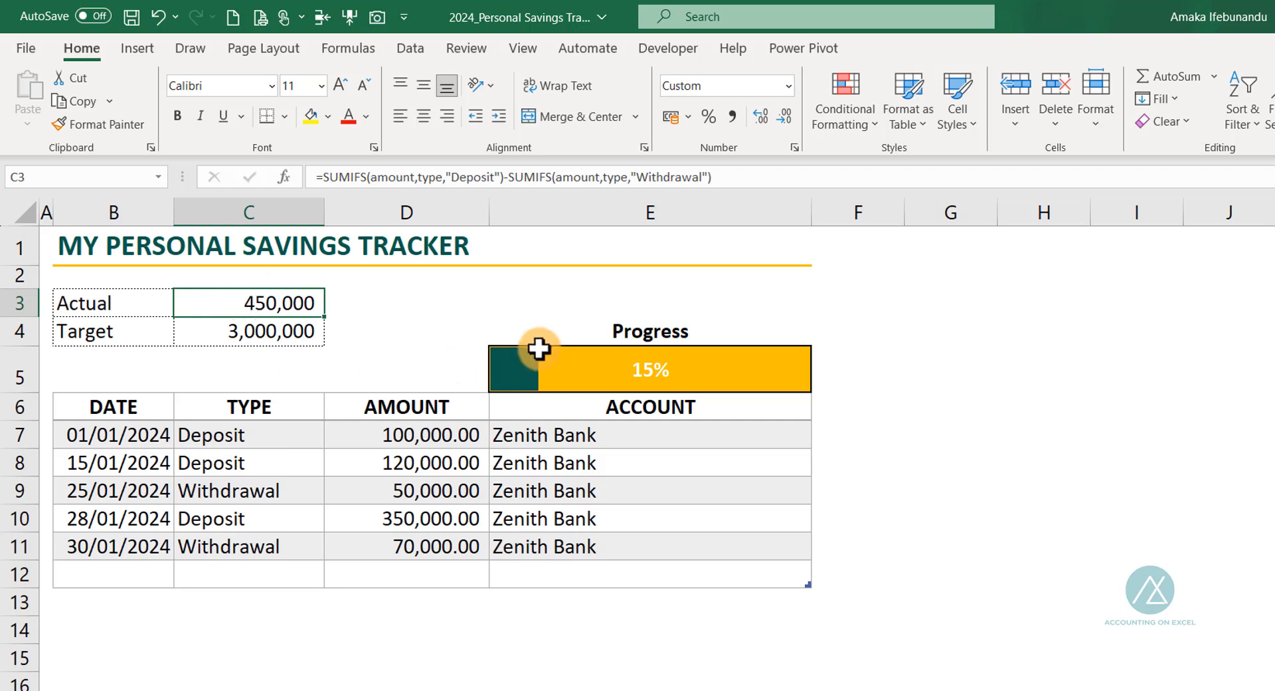
click(578, 364)
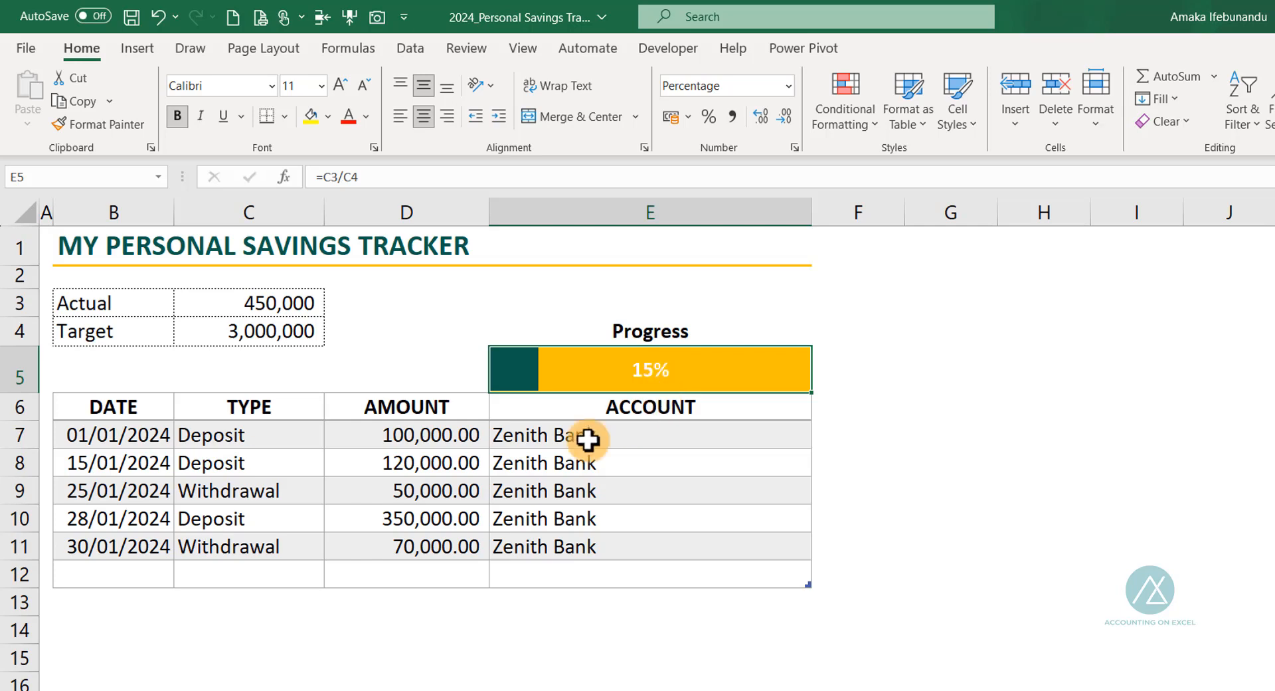
Fill the empty last table row with date 31/01/2024 and type Deposit.
click(113, 578)
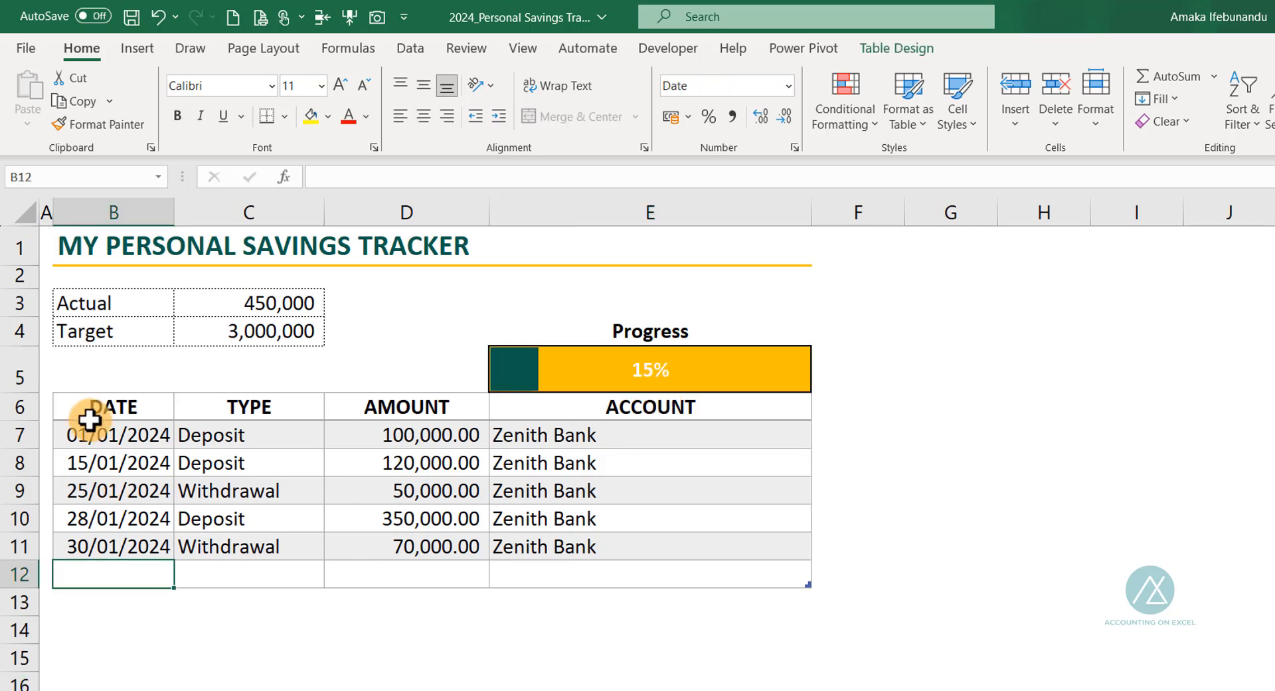
text(31)
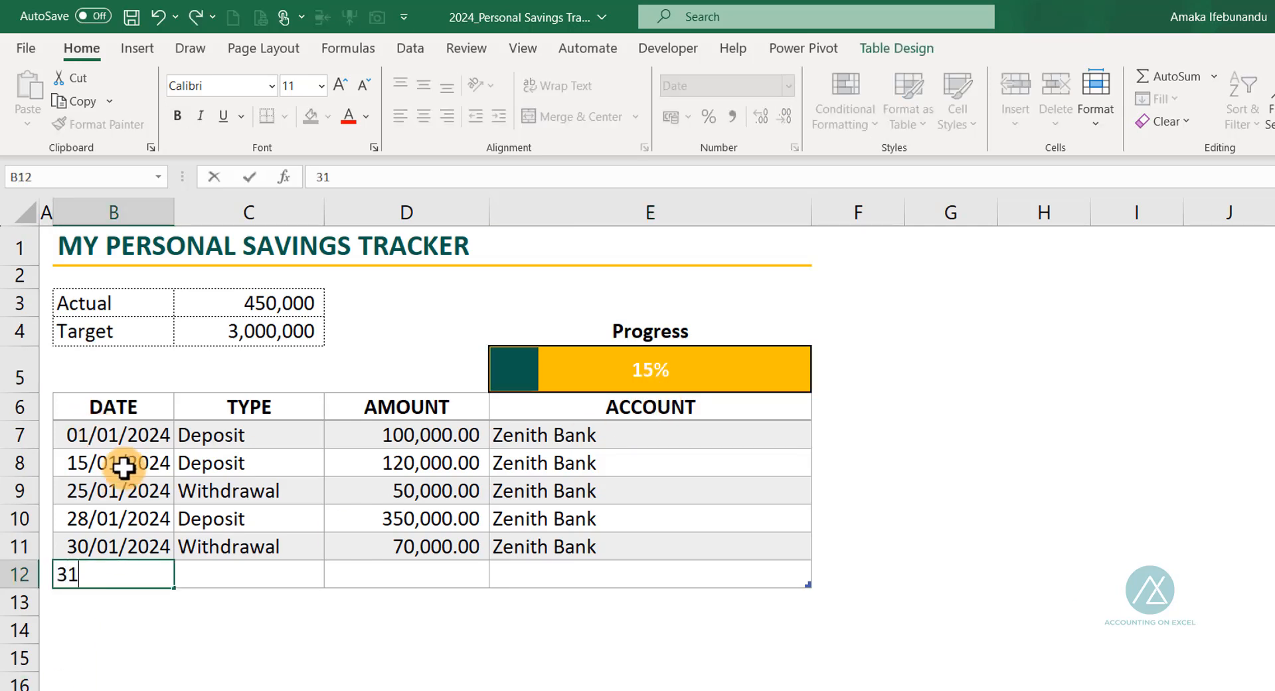
text(/01/2023)
key(BackSpace)
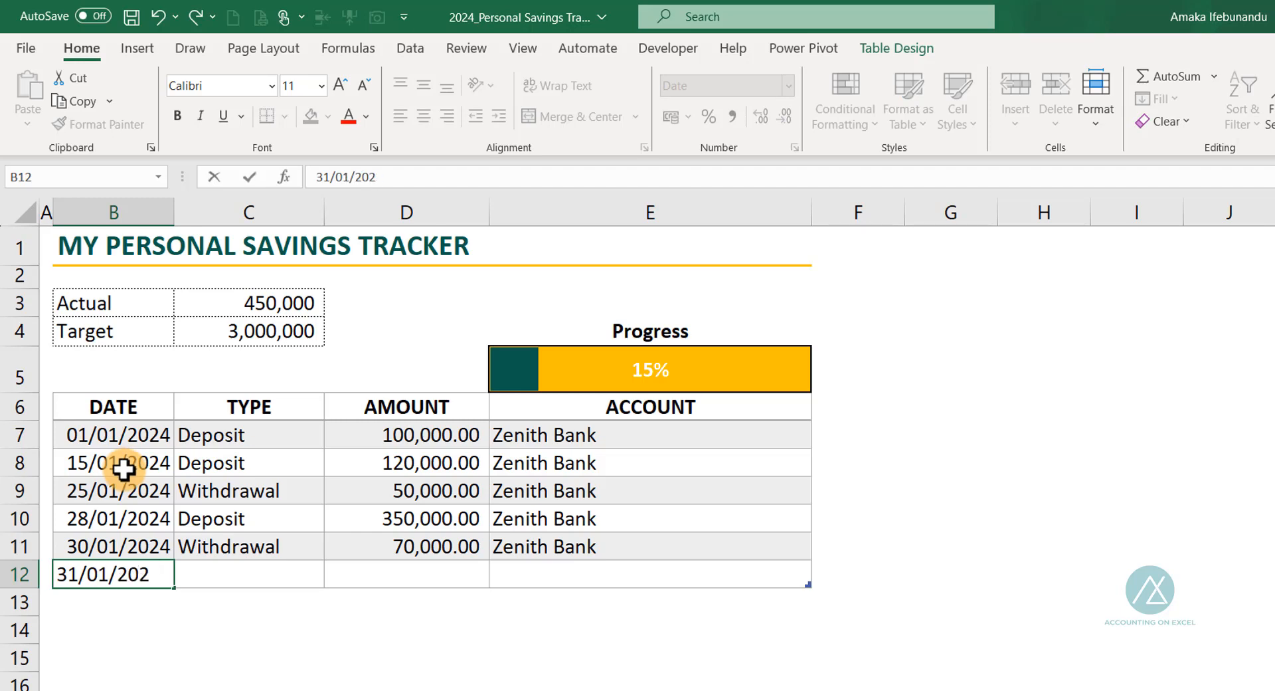
text(4)
key(Tab)
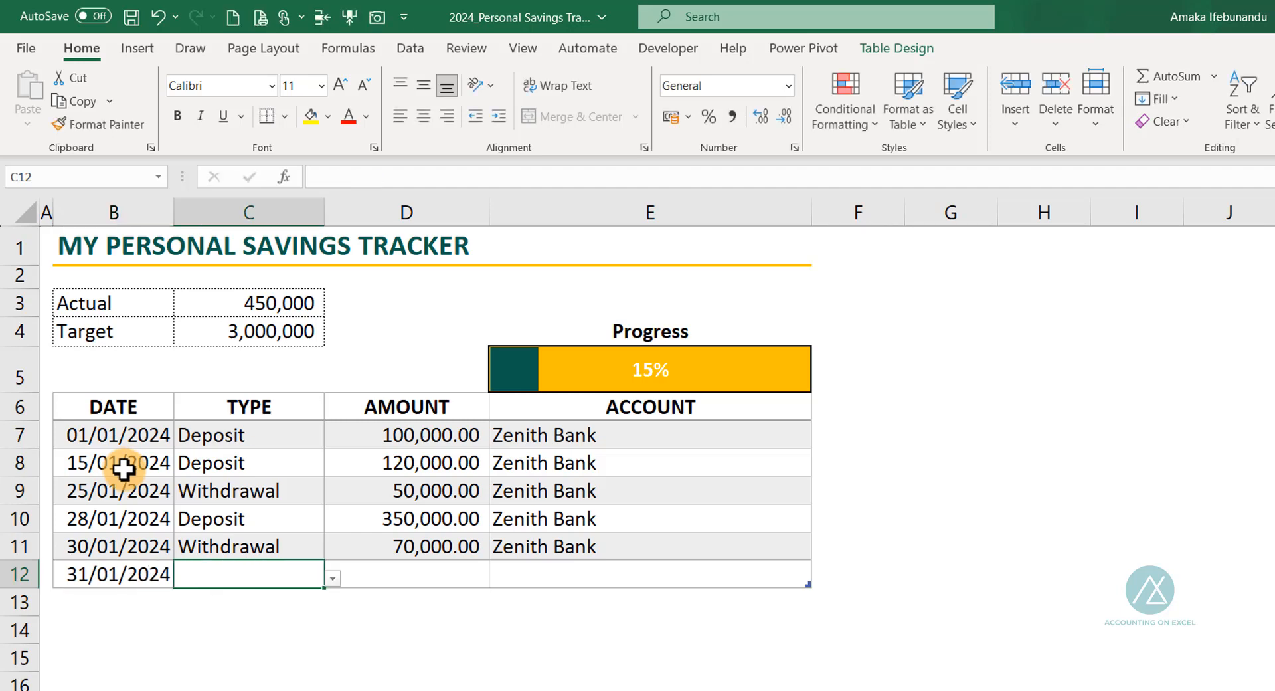
text(d)
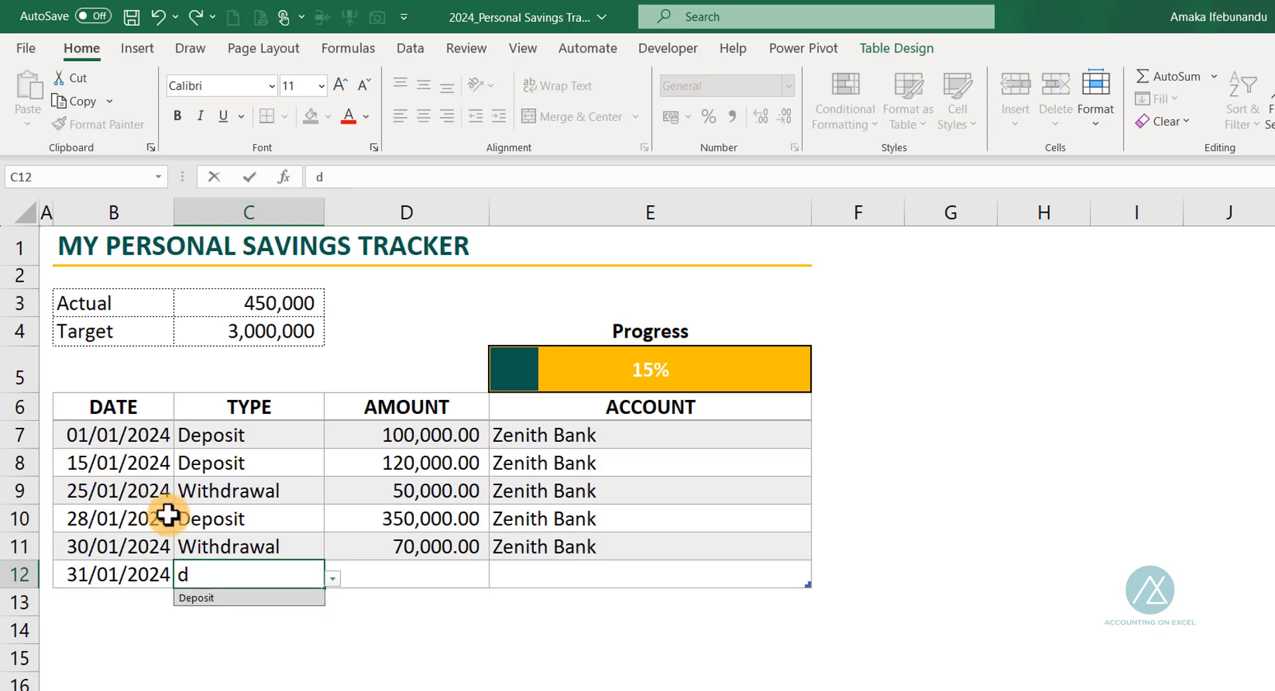
click(272, 599)
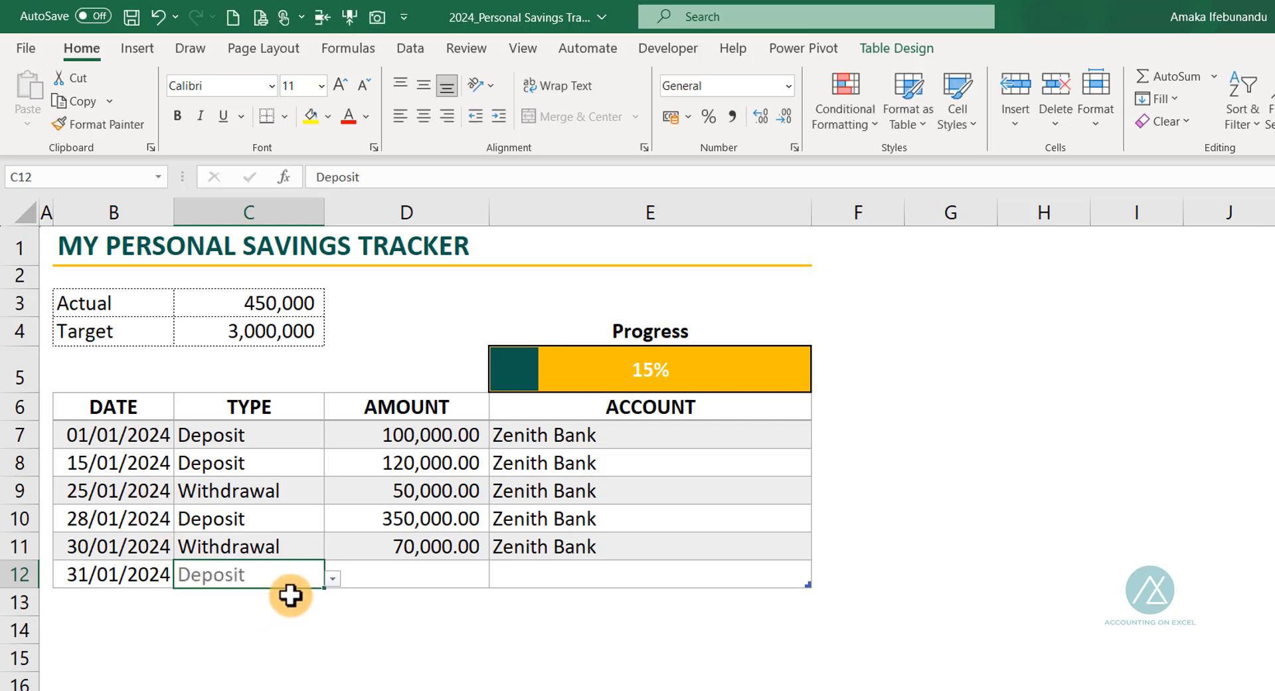
Enter 850000 as the amount of the 31/01/2024 deposit.
click(387, 566)
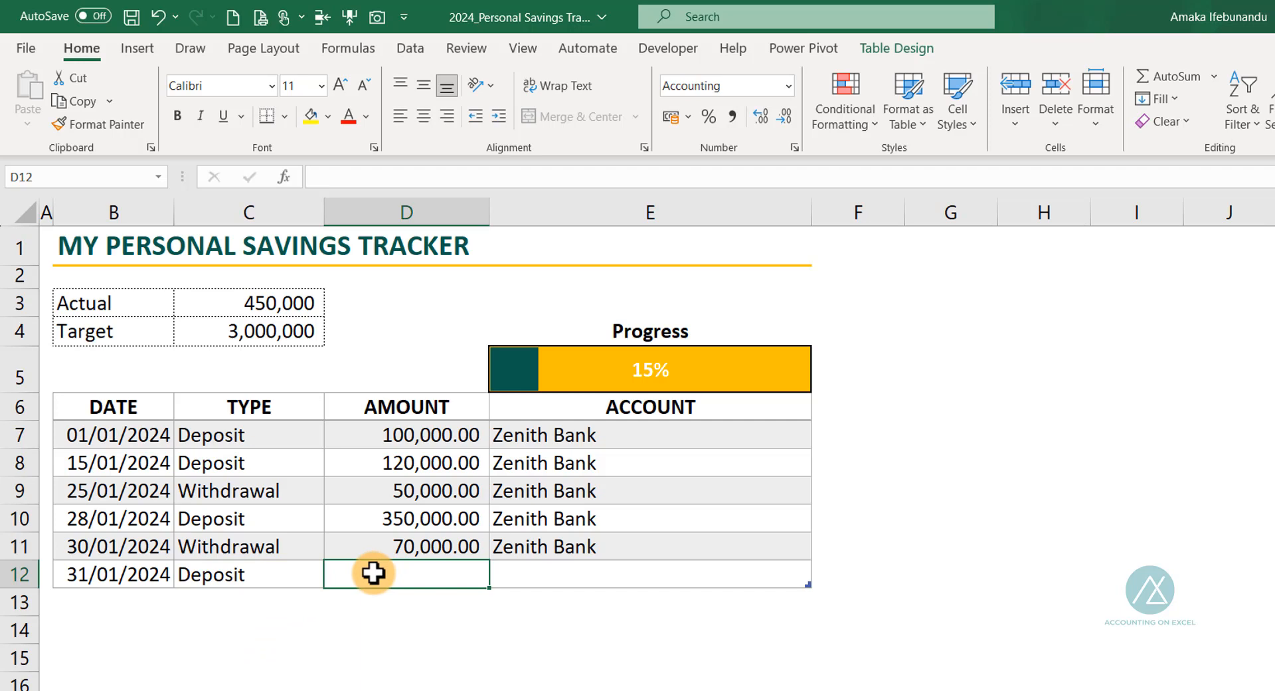
text(850000)
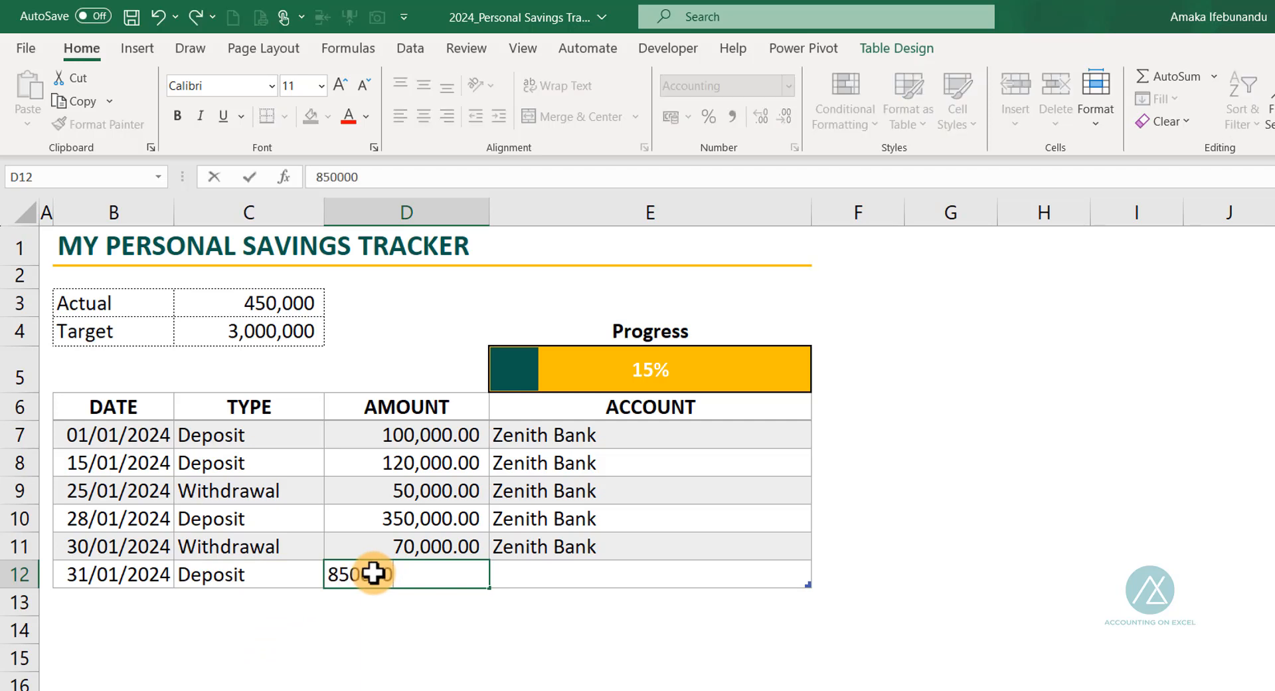
key(Tab)
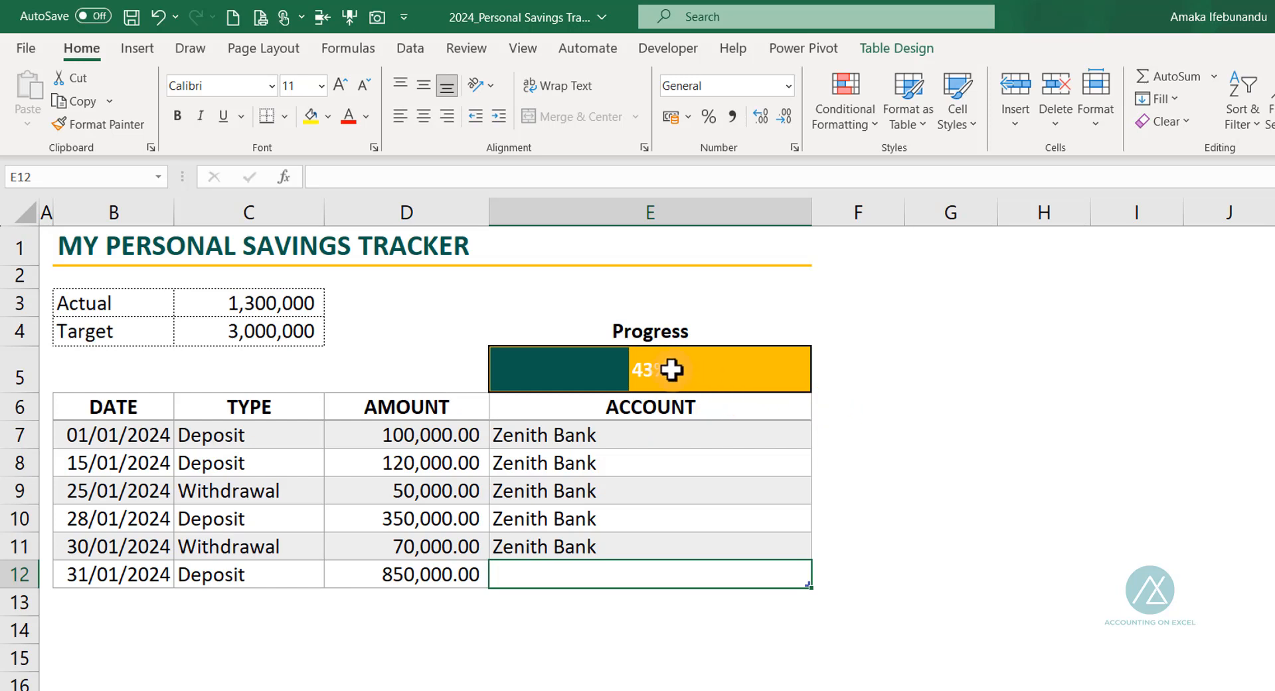
Change the amount of the 31/01/2024 deposit to 1200000.
click(375, 575)
double_click(372, 574)
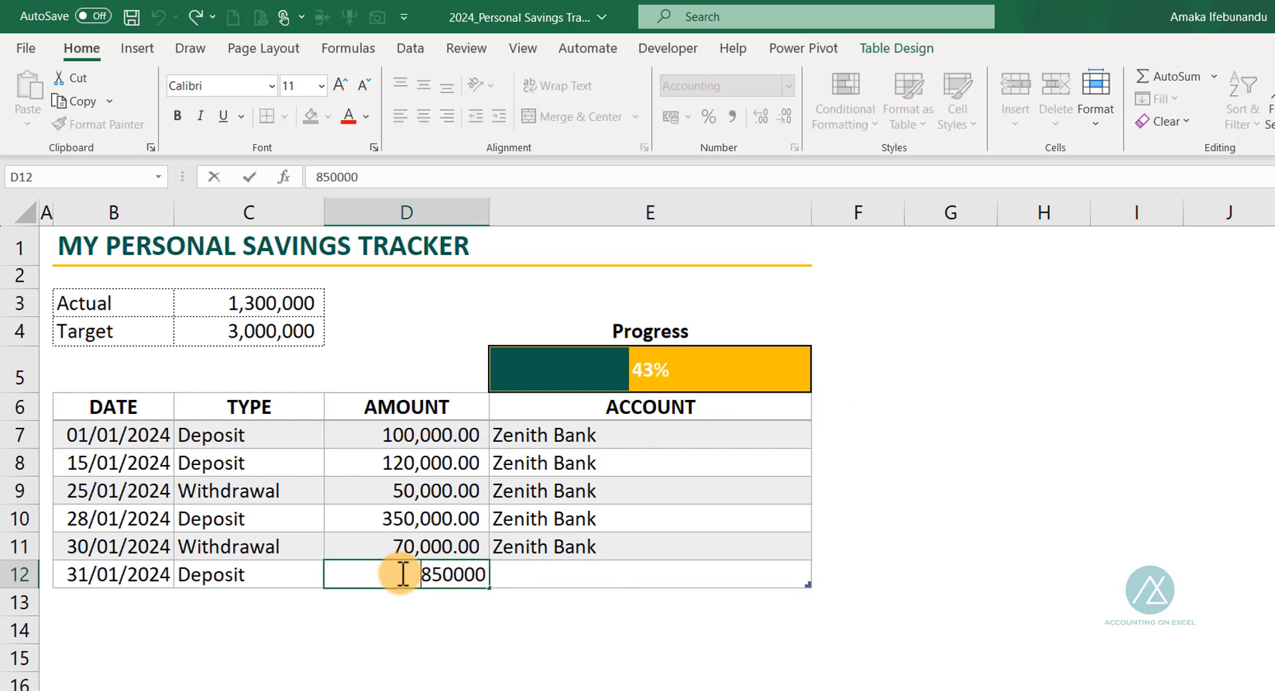
double_click(428, 575)
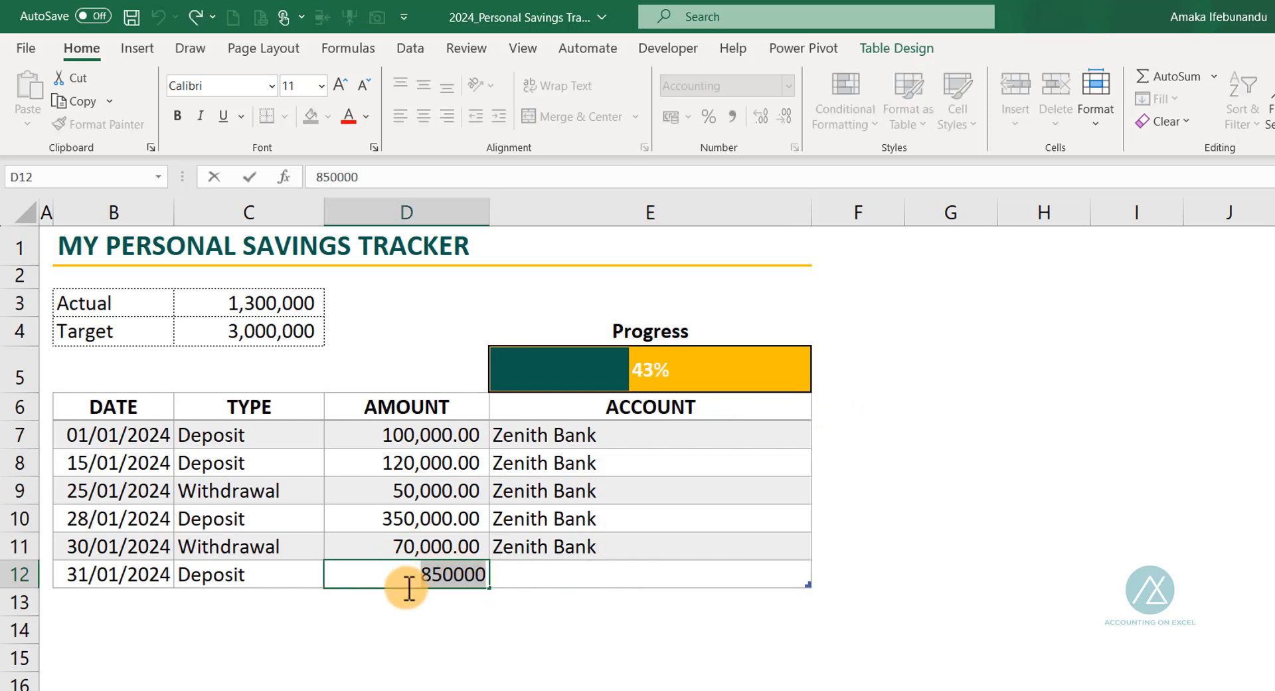
text(1,20)
text(0,000)
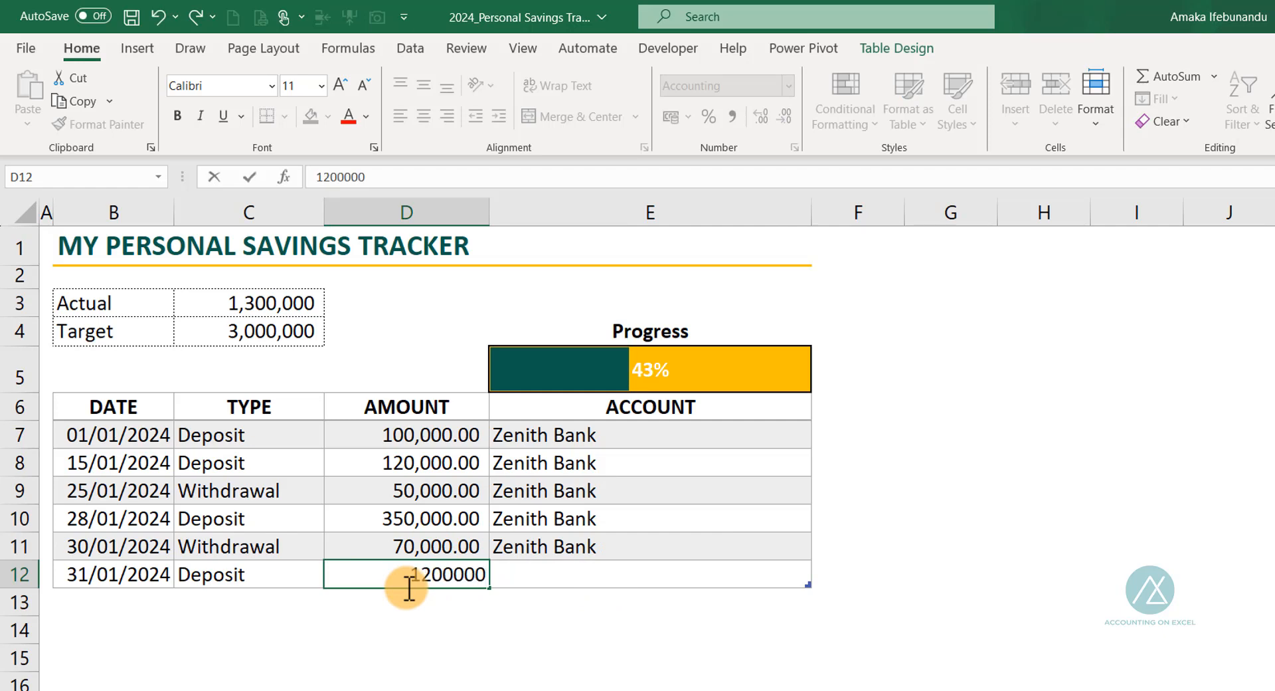
key(Return)
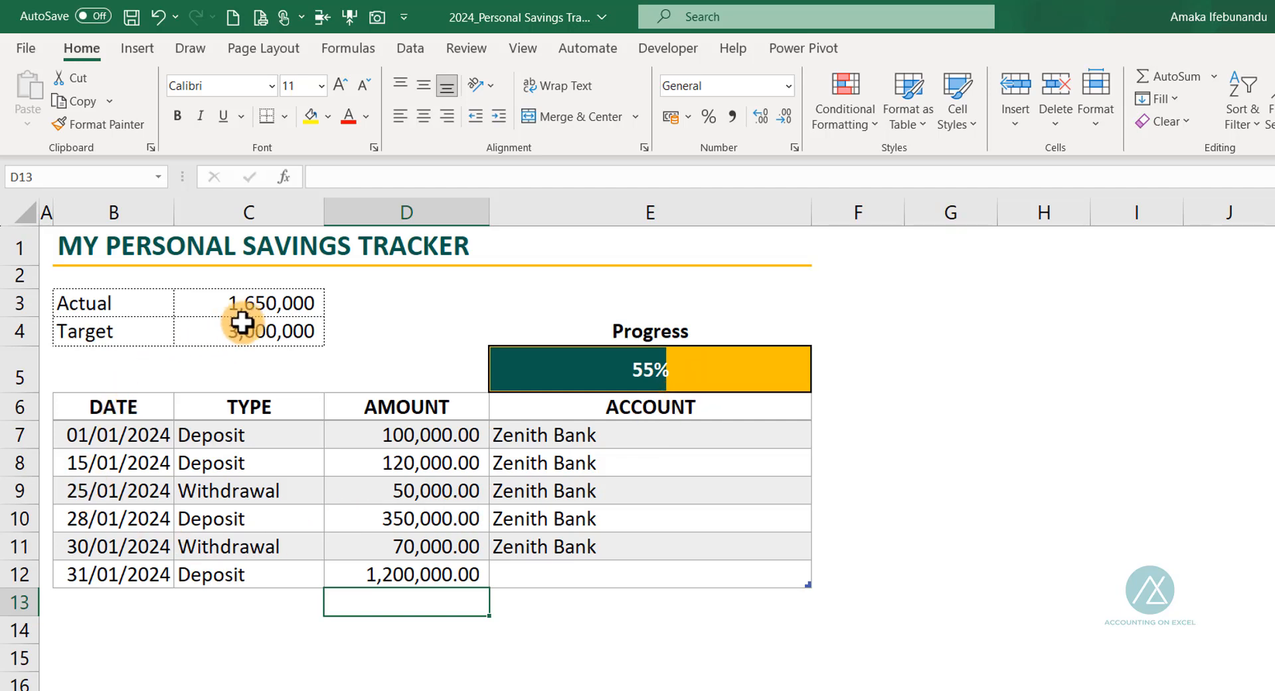
Fill in Zenith Bank as the account for the 31/01/2024 deposit.
click(551, 579)
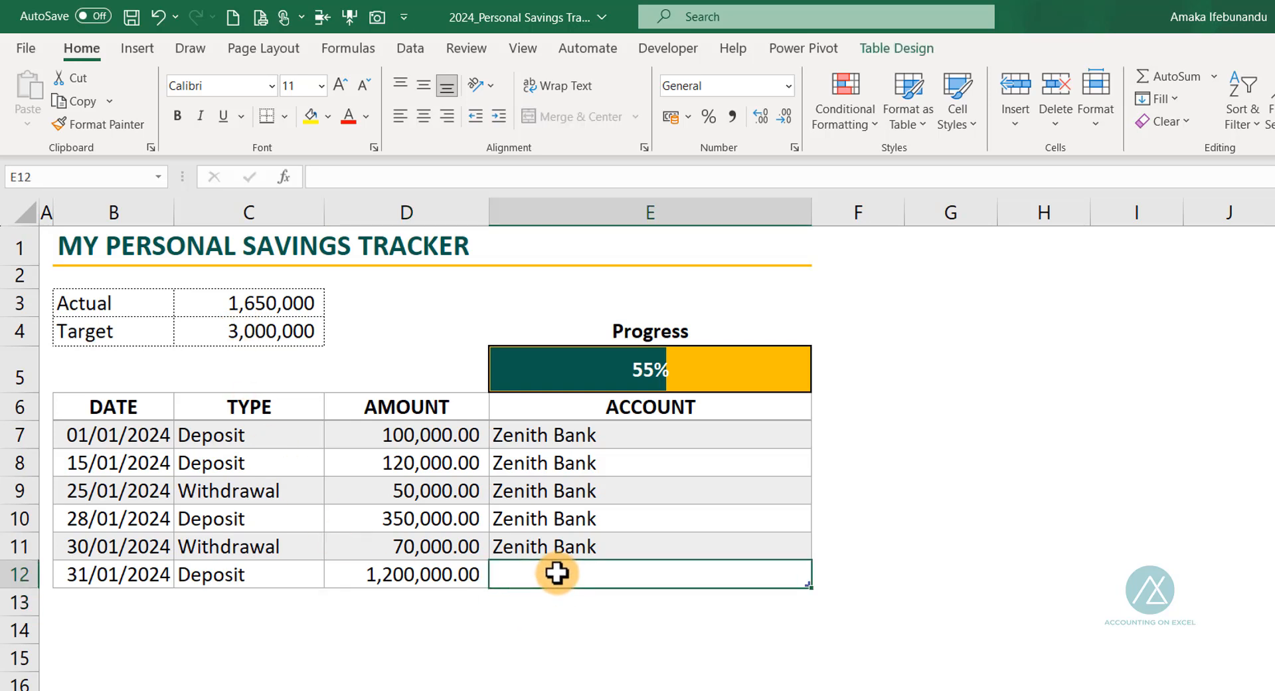
text(Zenith Bank)
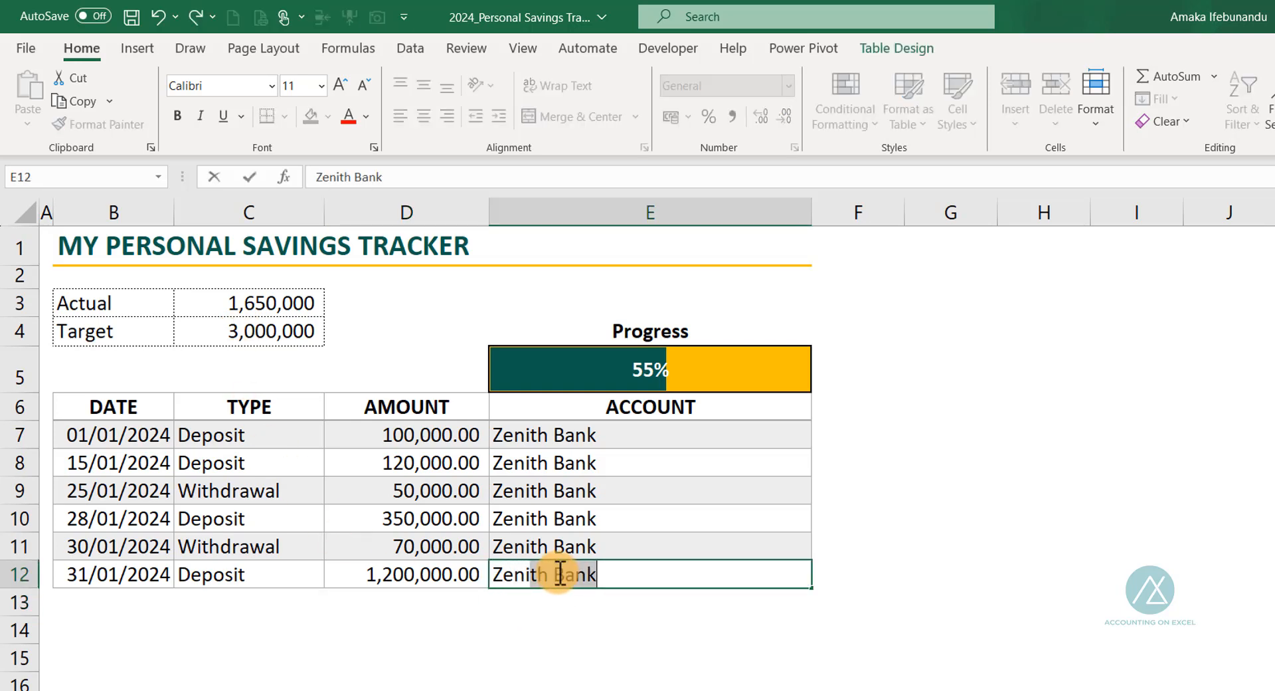
key(Return)
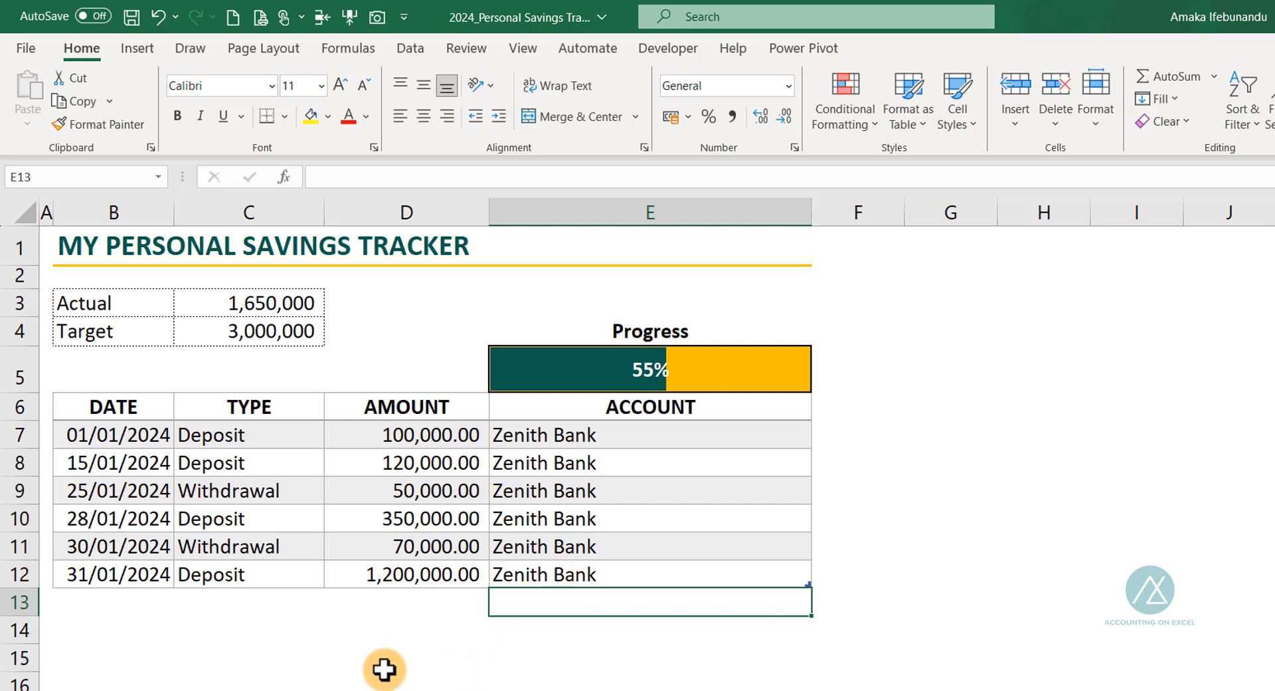